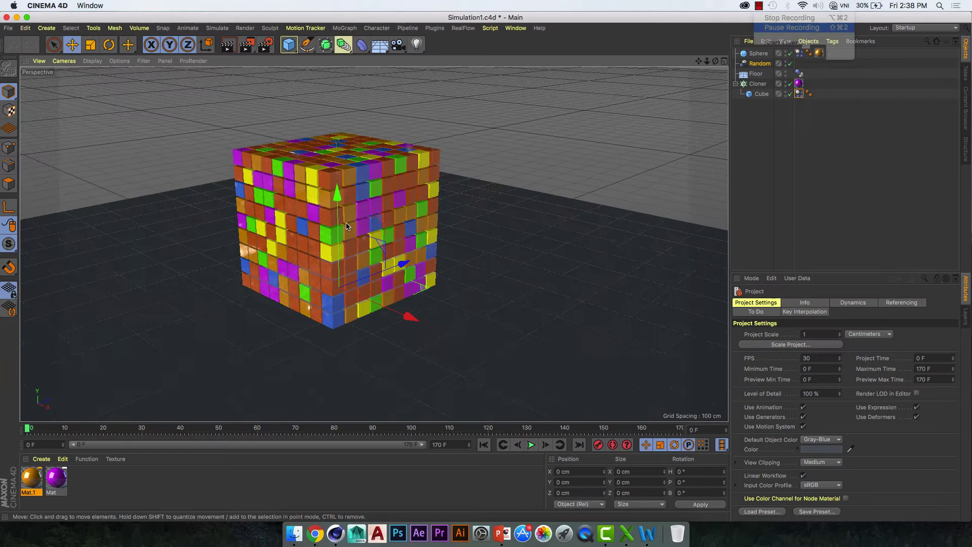
Zoom in to inspect the multicoloured 9×9×9 cube grid and select its Cloner.
scroll(346, 232, "up", 3)
scroll(319, 229, "up", 3)
scroll(289, 227, "up", 3)
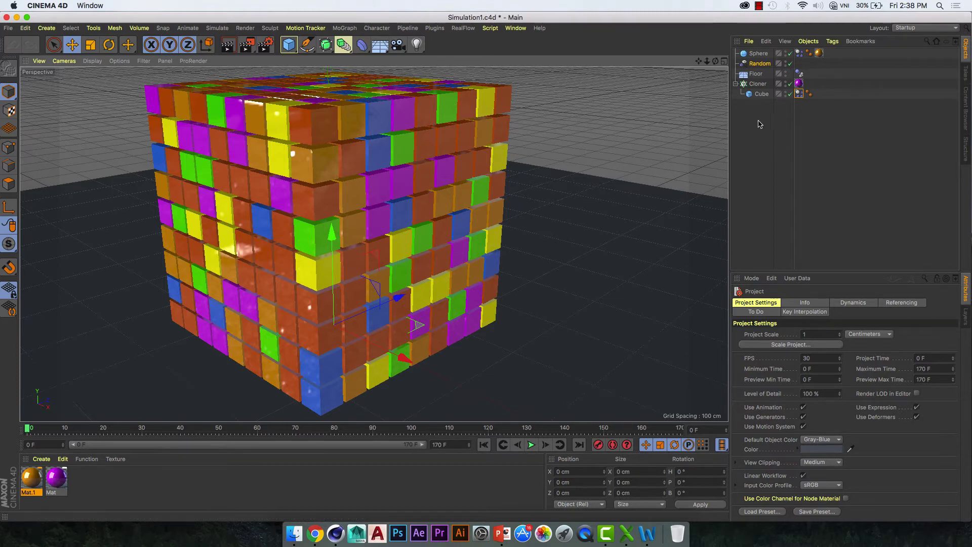
left_click(759, 85)
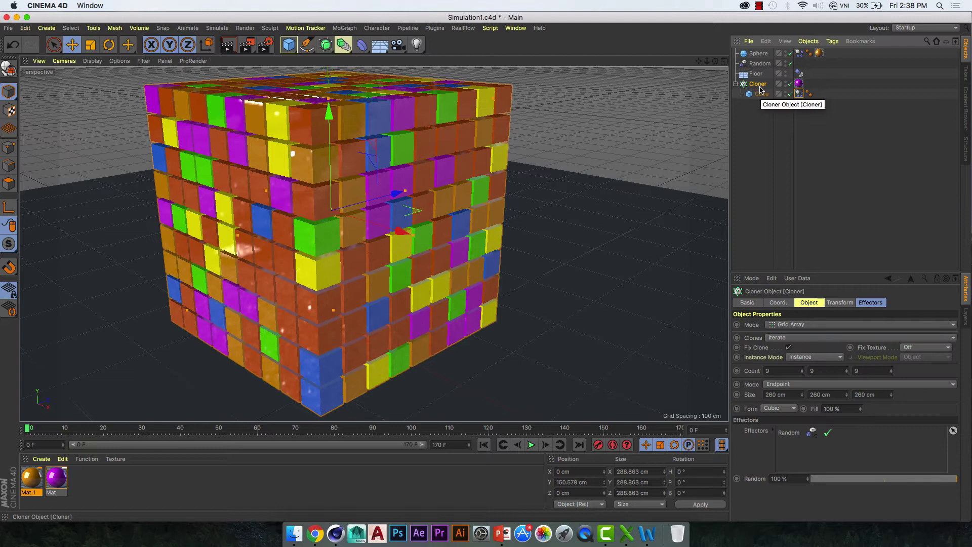
left_click(8, 28)
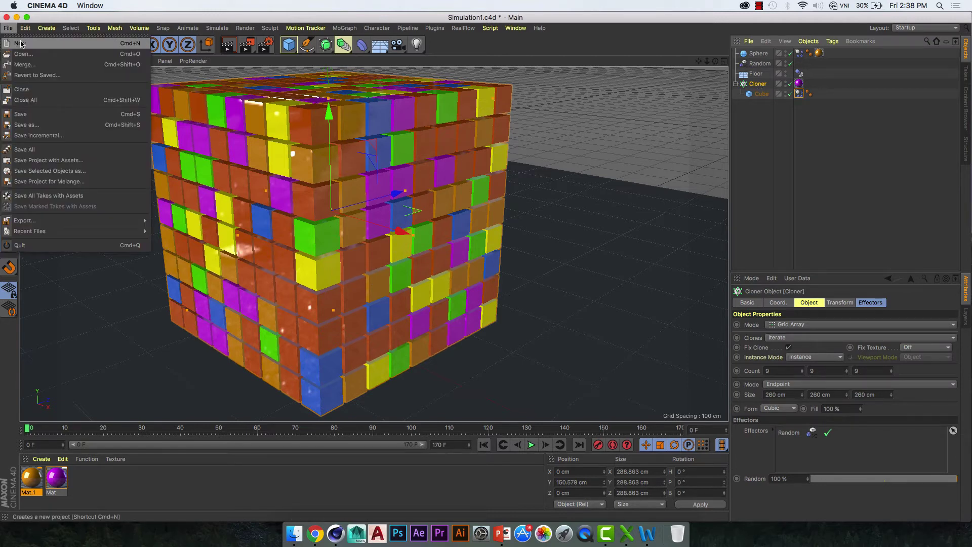
Start a new project holding one Cube scaled down to 27.643 cm per side.
left_click(20, 43)
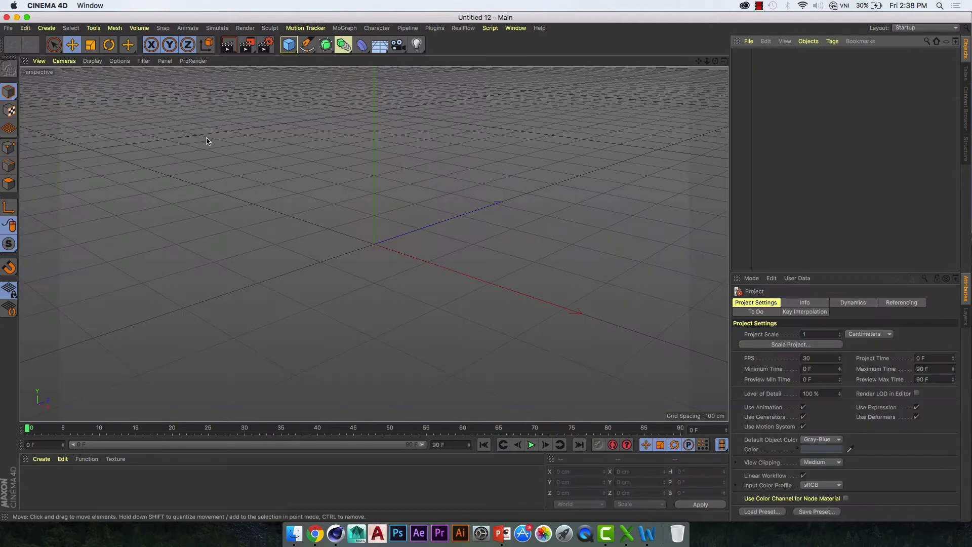
left_click_drag(290, 48, 377, 66)
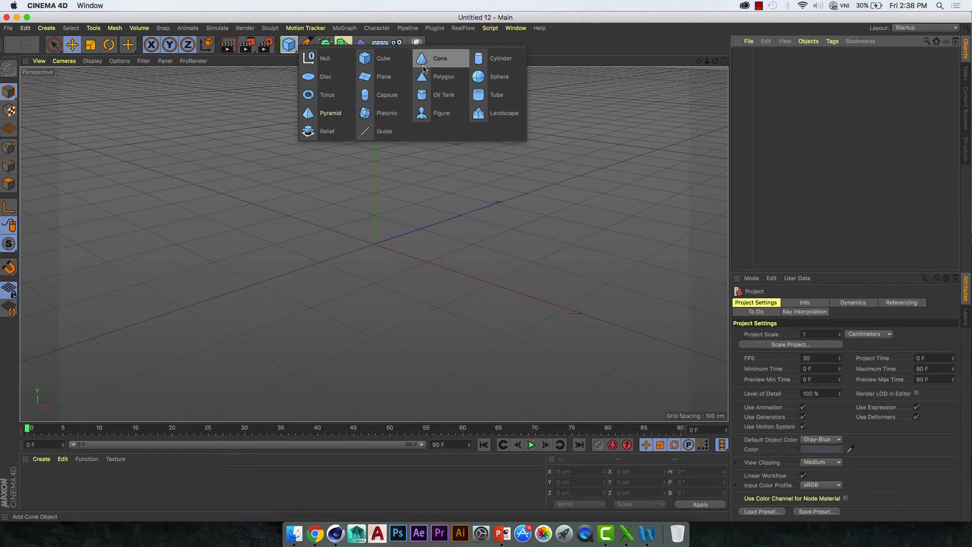
left_click(90, 45)
mouse_move(441, 147)
left_mouse_down()
mouse_move(353, 361)
mouse_move(334, 373)
mouse_move(341, 360)
left_mouse_up()
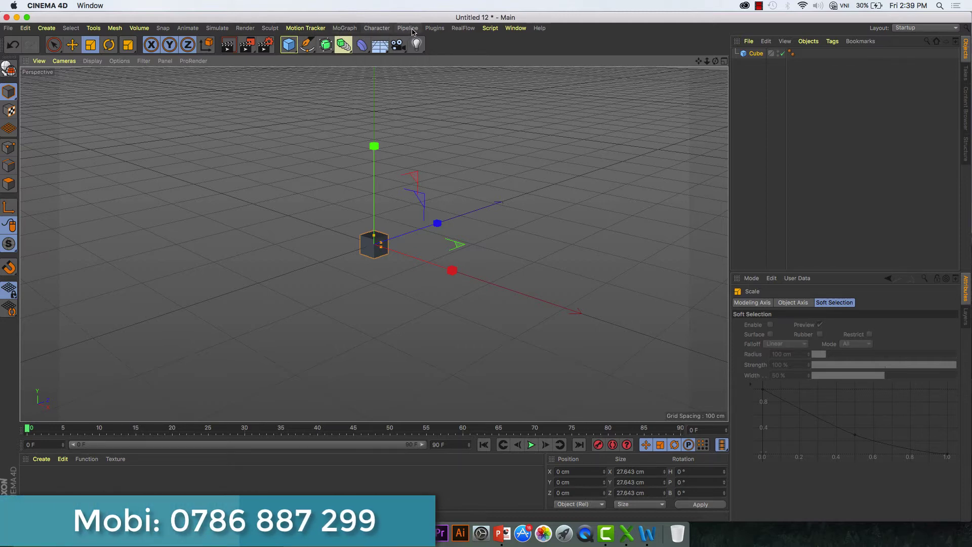
Add a MoGraph Cloner in Grid Array mode with the Cube as its child.
left_click(345, 28)
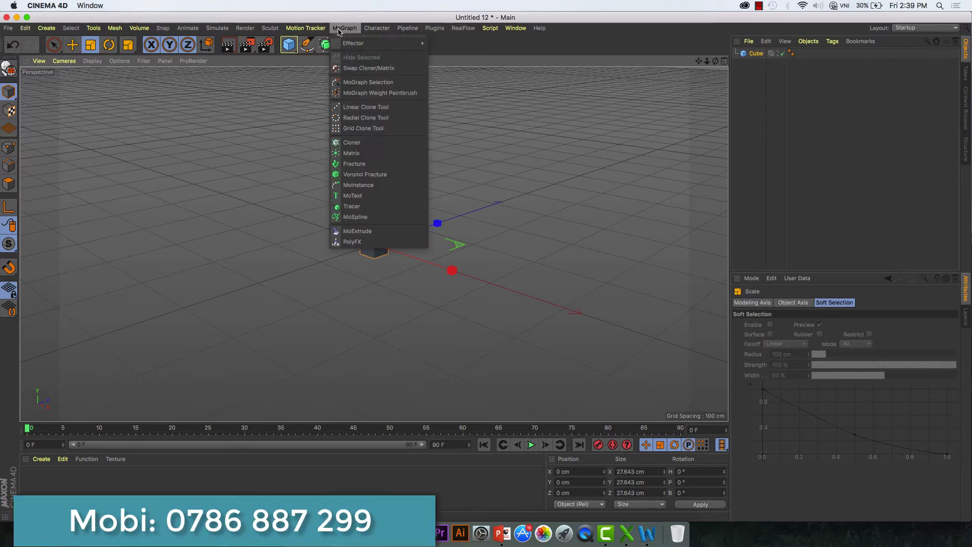
left_click(382, 145)
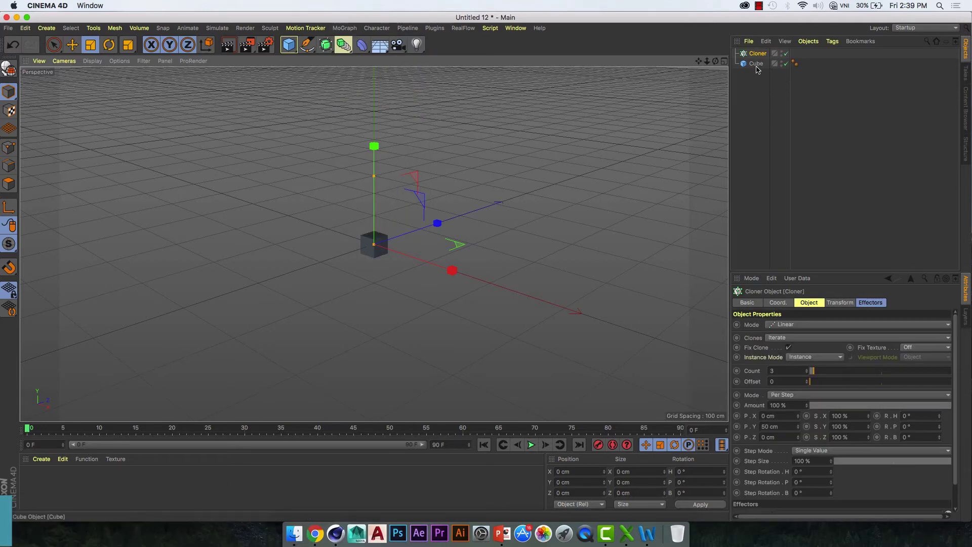
left_click_drag(758, 63, 759, 54)
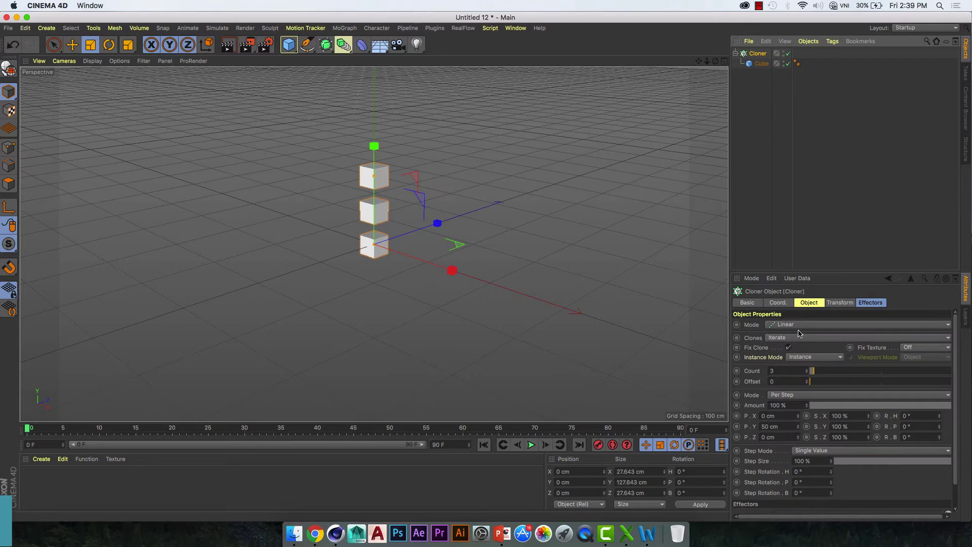
left_click(797, 325)
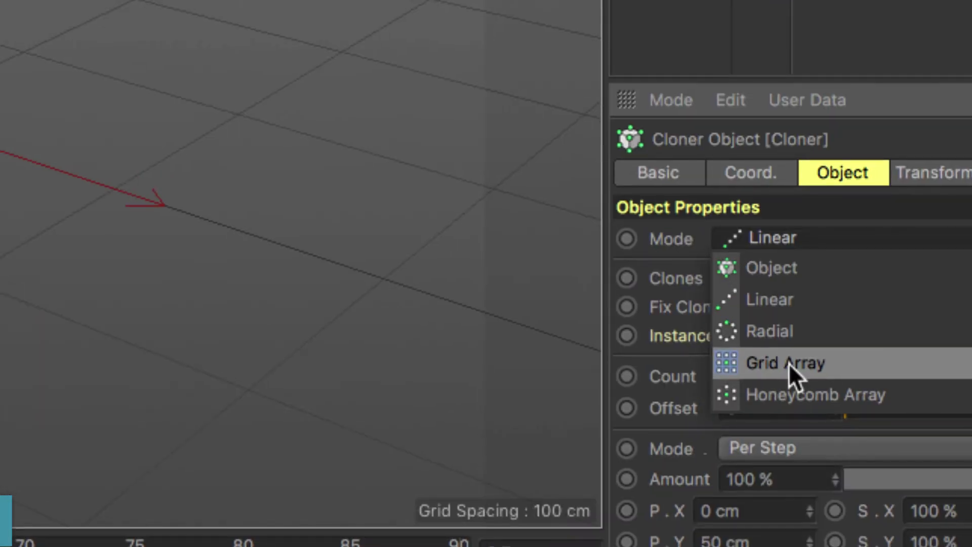
left_click(789, 363)
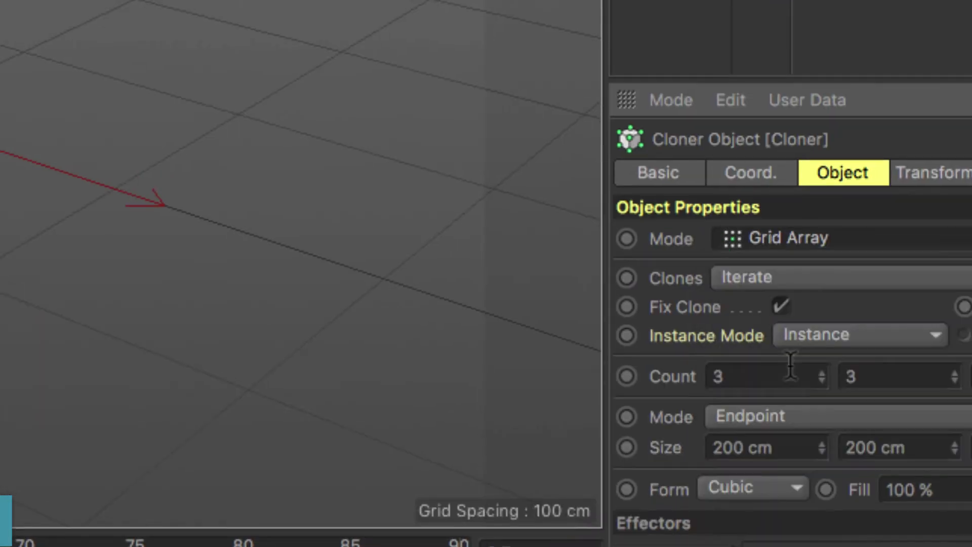
Set the Cloner's grid count to 9, 9, 9.
left_click(769, 377)
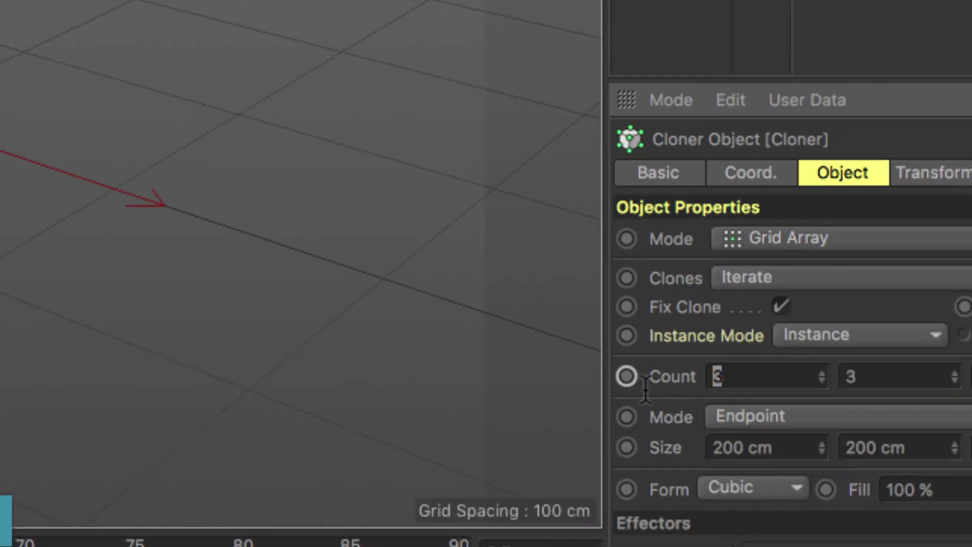
type("9")
key("Tab")
type("9")
key("Return")
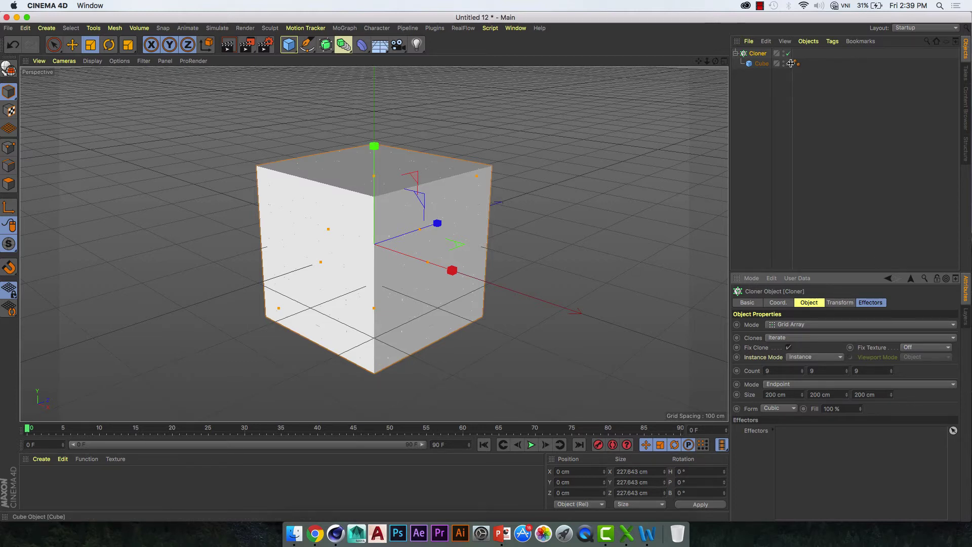
left_click(761, 64)
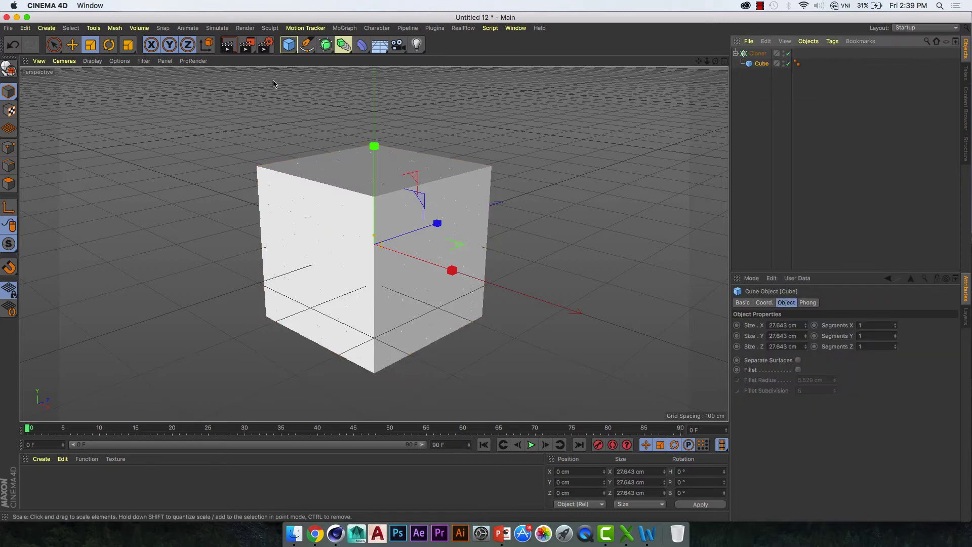
Scale the cloned Cube down to 23.13 cm so thin gaps separate the grid cubes.
left_click(90, 44)
left_click_drag(526, 197, 461, 275)
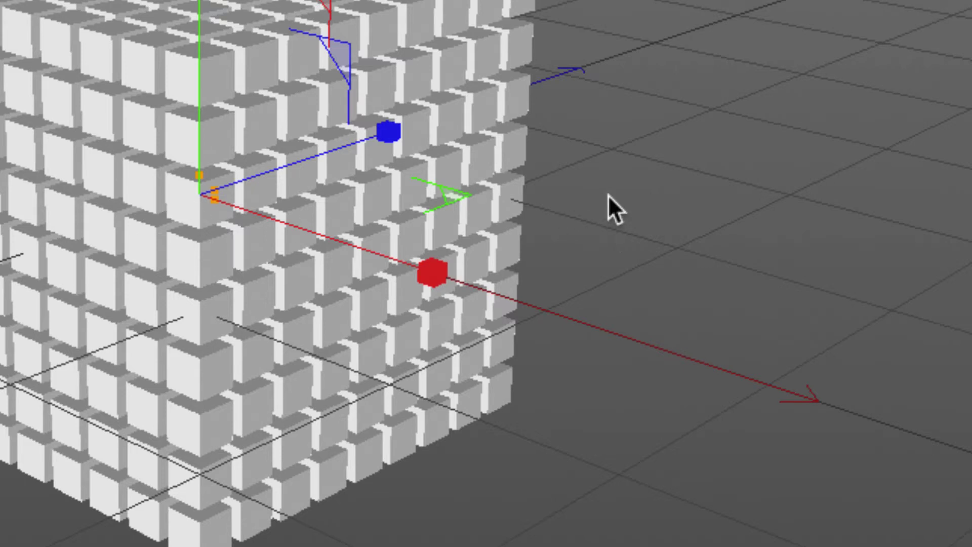
mouse_move(587, 215)
left_mouse_down()
mouse_move(567, 240)
mouse_move(632, 159)
mouse_move(722, 3)
left_mouse_up()
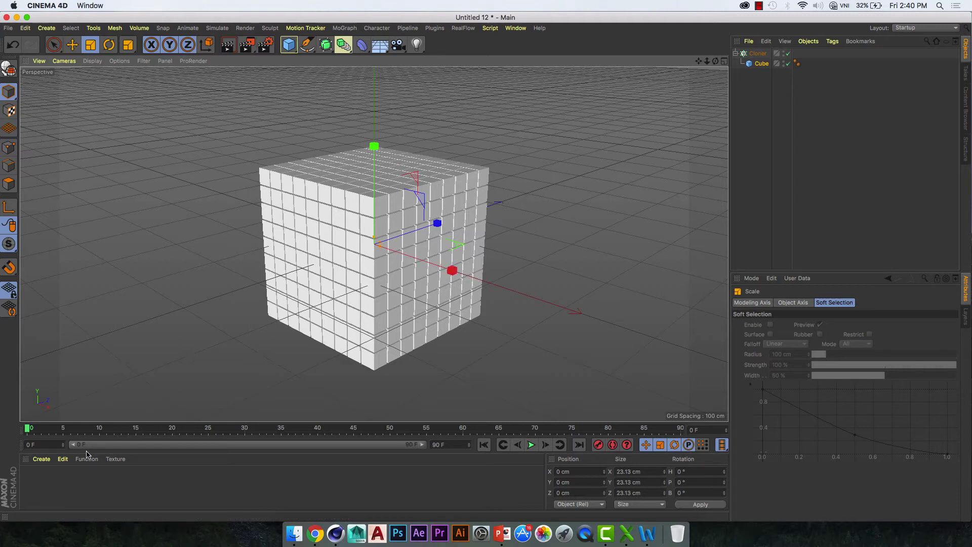
Create material Mat and load a MoGraph Multi Shader as its Color texture.
left_click(45, 460)
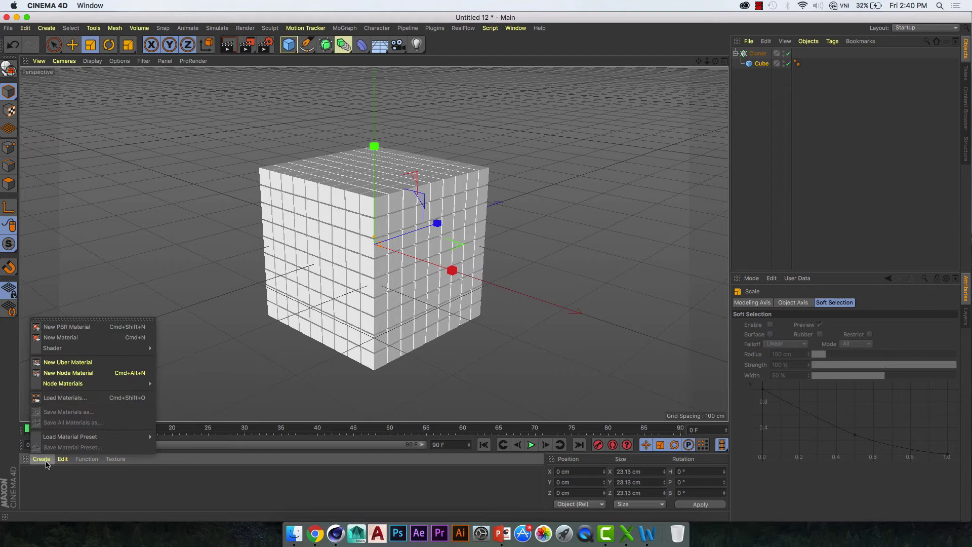
left_click(70, 343)
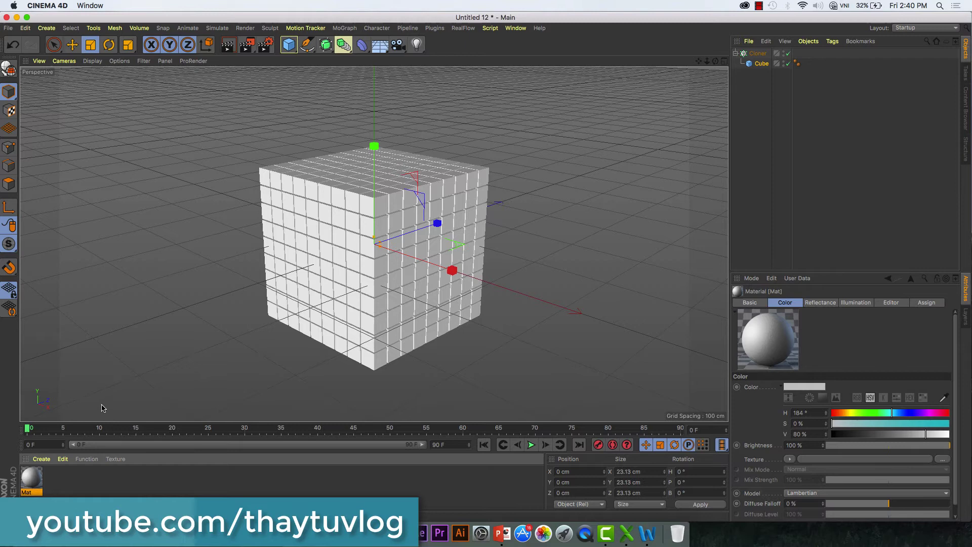
double_click(32, 479)
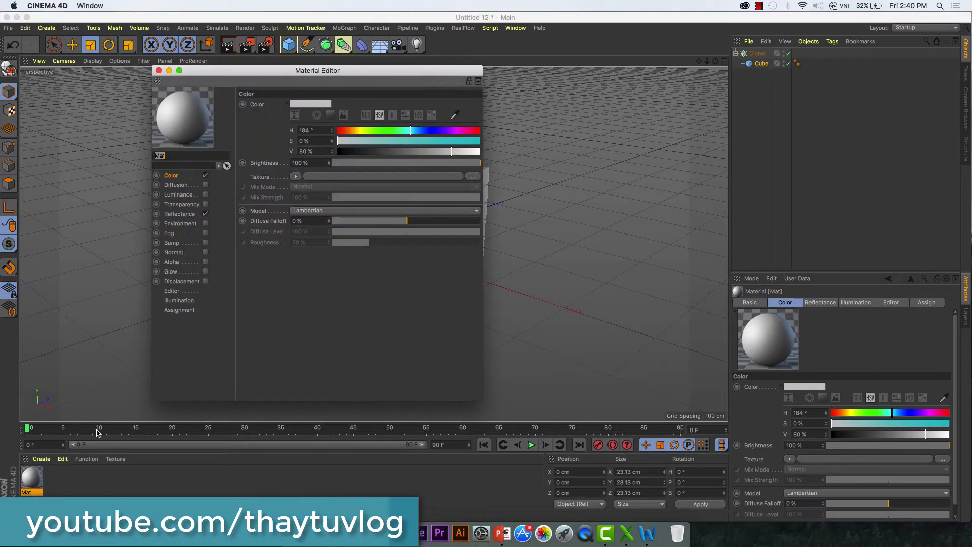
left_click(173, 177)
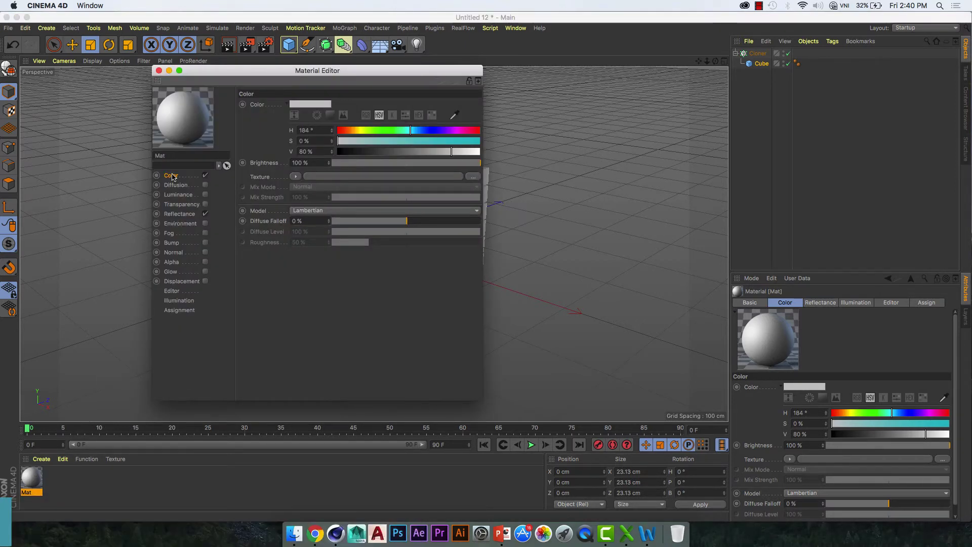
left_click(296, 177)
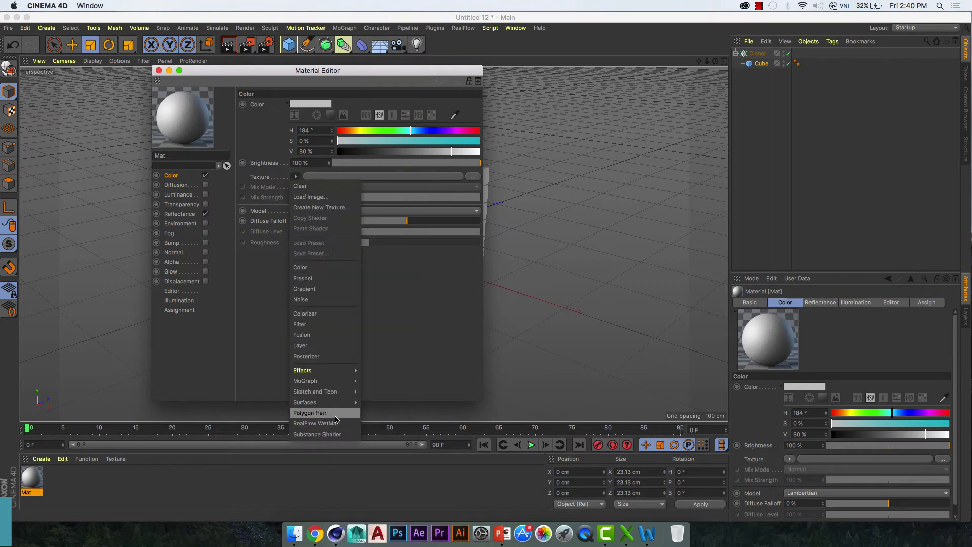
mouse_move(148, 312)
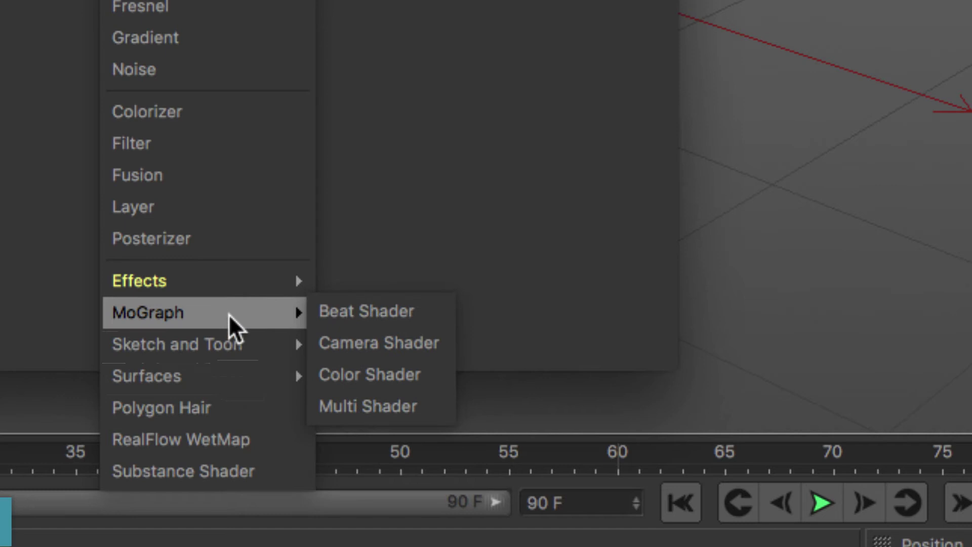
left_click(348, 405)
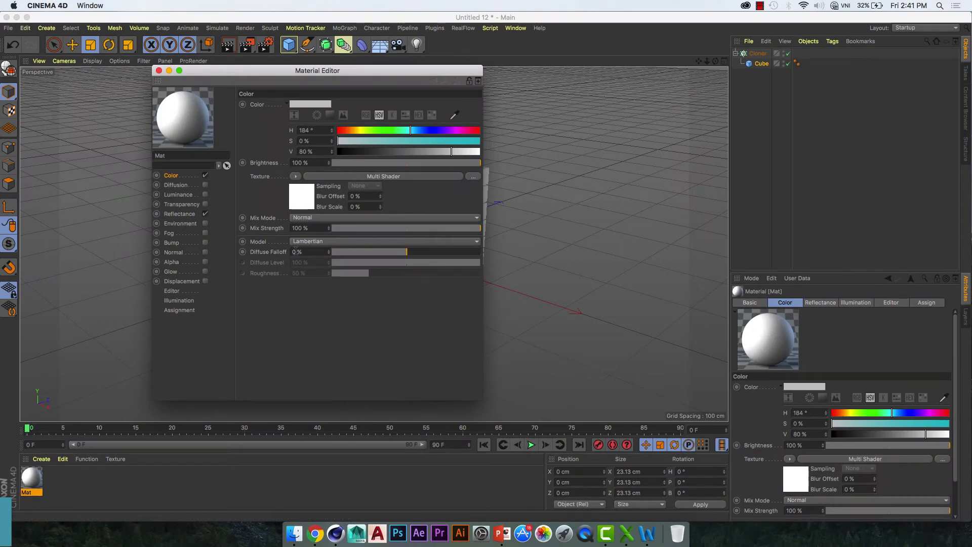
Add texture slots to the Multi Shader until it has six.
left_click(304, 202)
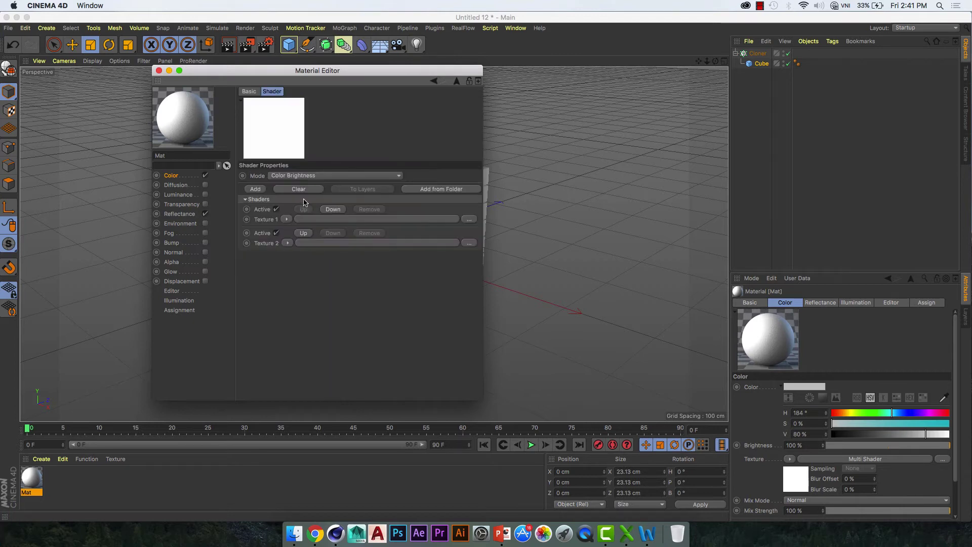
left_click(255, 191)
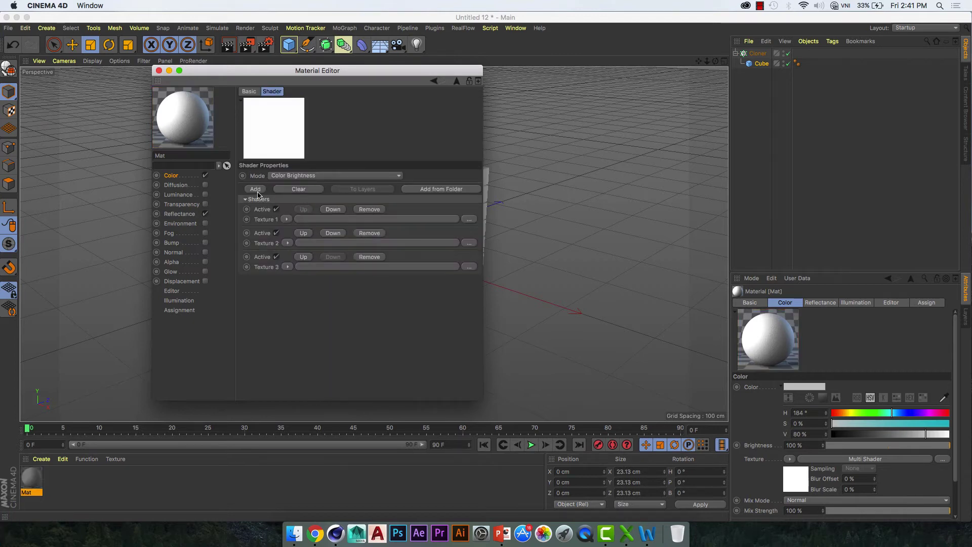
left_click(256, 191)
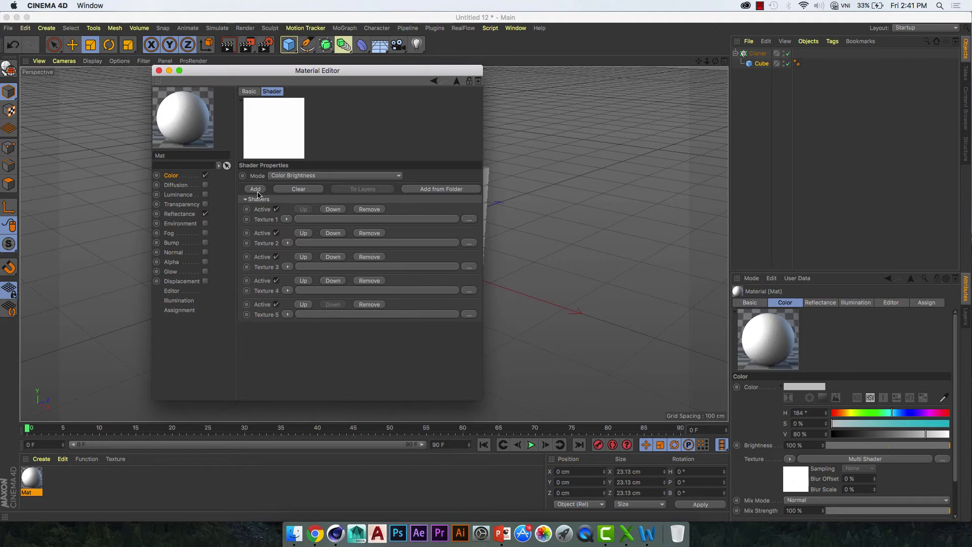
left_click(257, 191)
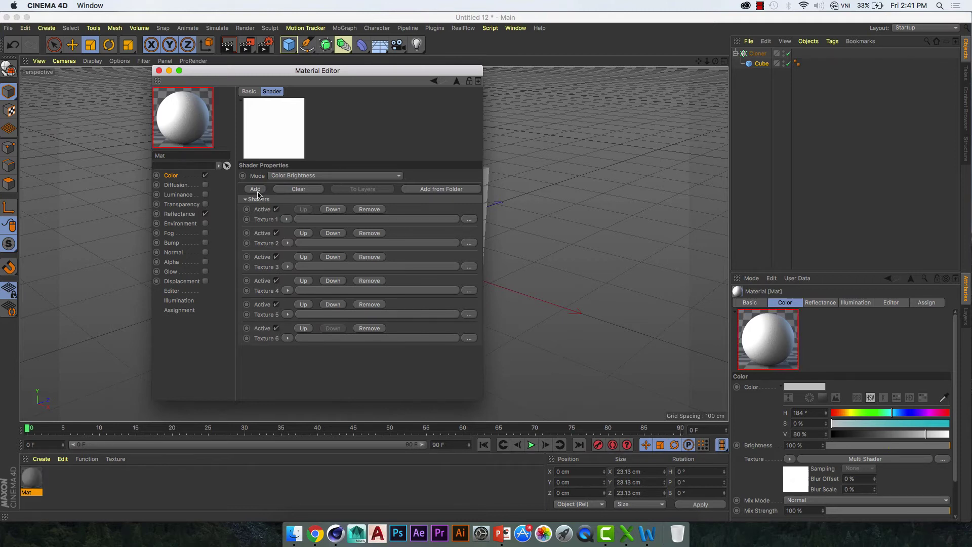
Make Textures 1–4 Color shaders in red, orange, yellow and green.
left_click(287, 219)
left_click(309, 301)
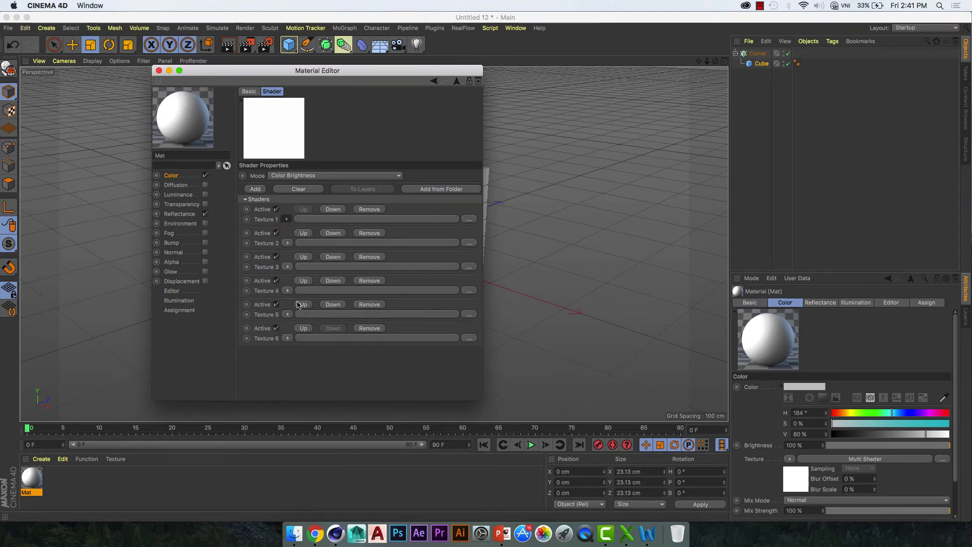
left_click(288, 273)
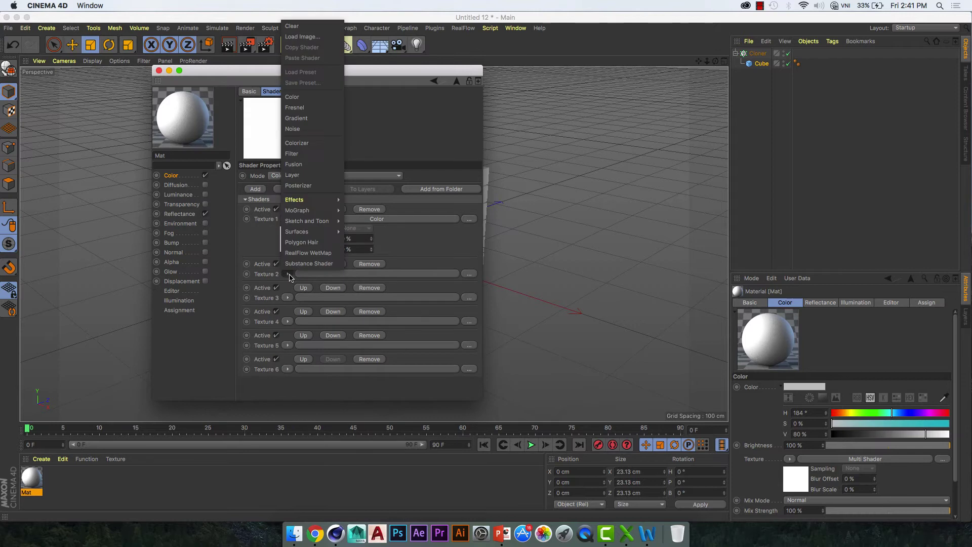
left_click(299, 103)
left_click(287, 329)
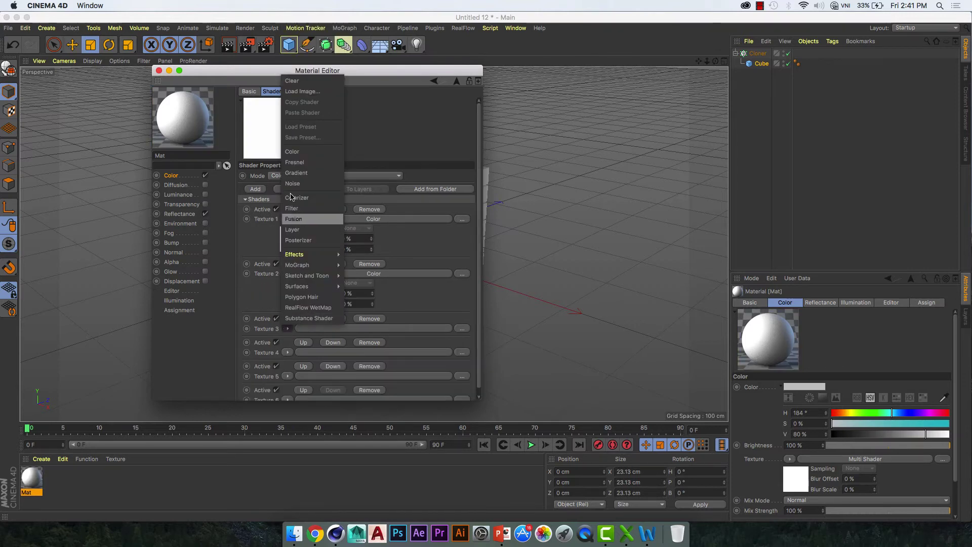
left_click(292, 152)
left_click(288, 383)
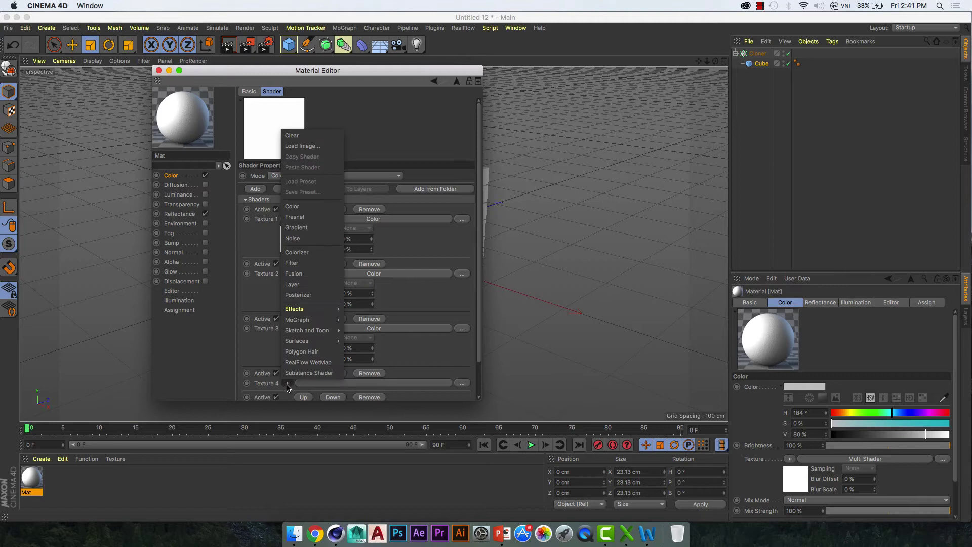
left_click(299, 206)
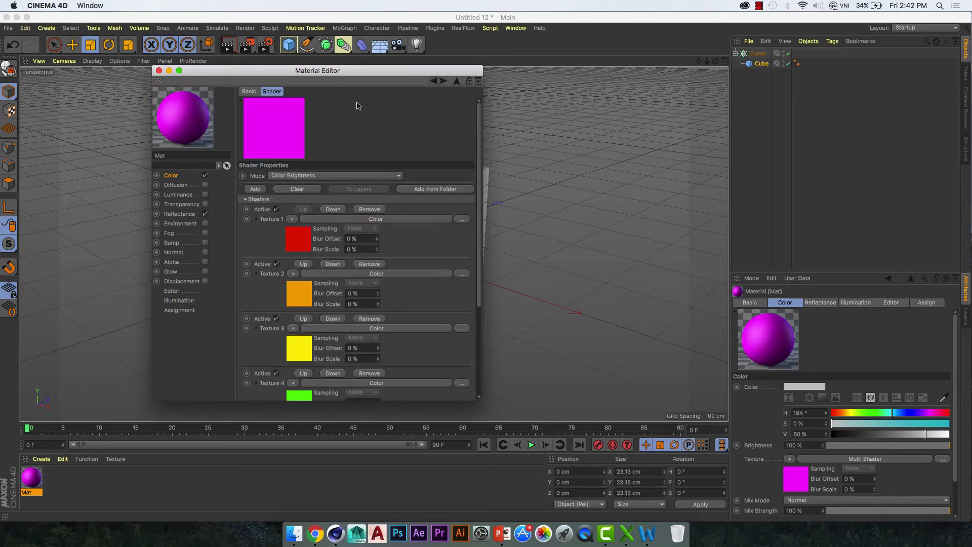
Add a Reflection (Legacy) layer with Global Reflection Brightness at 16%.
left_click(180, 214)
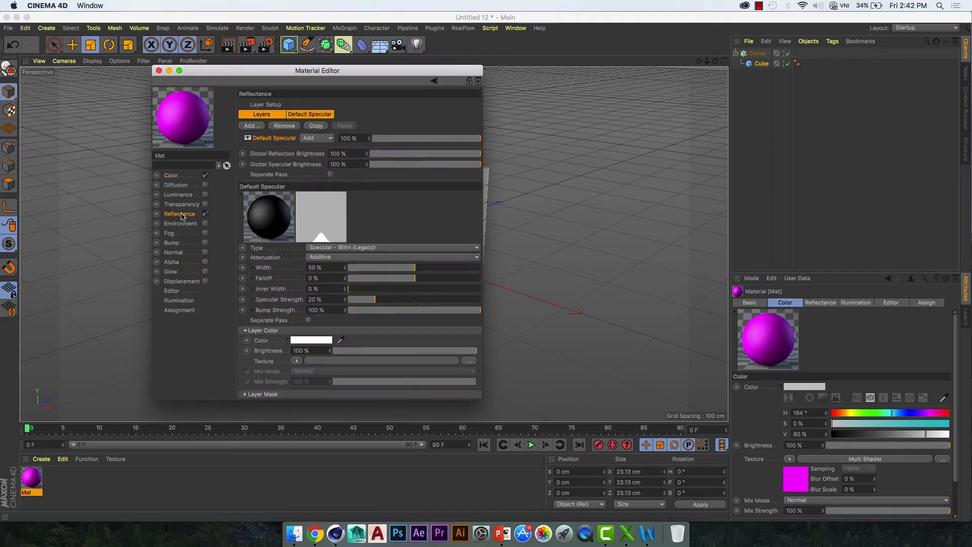
left_click(252, 126)
left_click(279, 225)
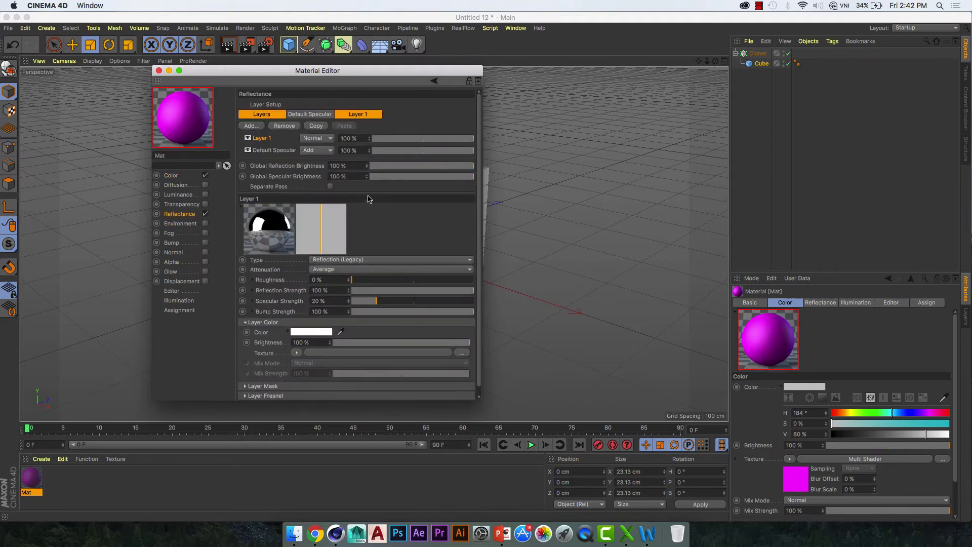
left_click(387, 167)
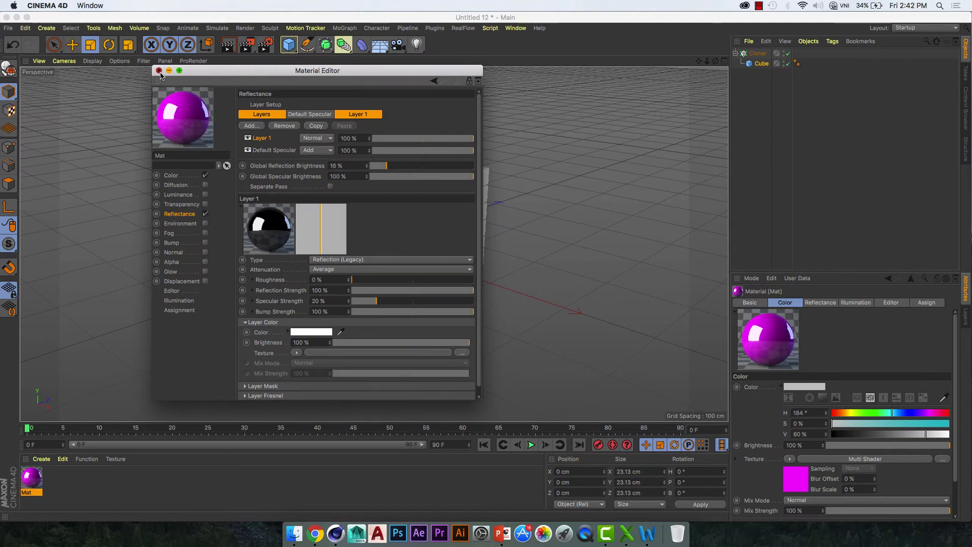
Apply the Mat material to the Cloner.
left_click(159, 71)
left_click_drag(425, 301, 763, 55)
left_click(763, 55)
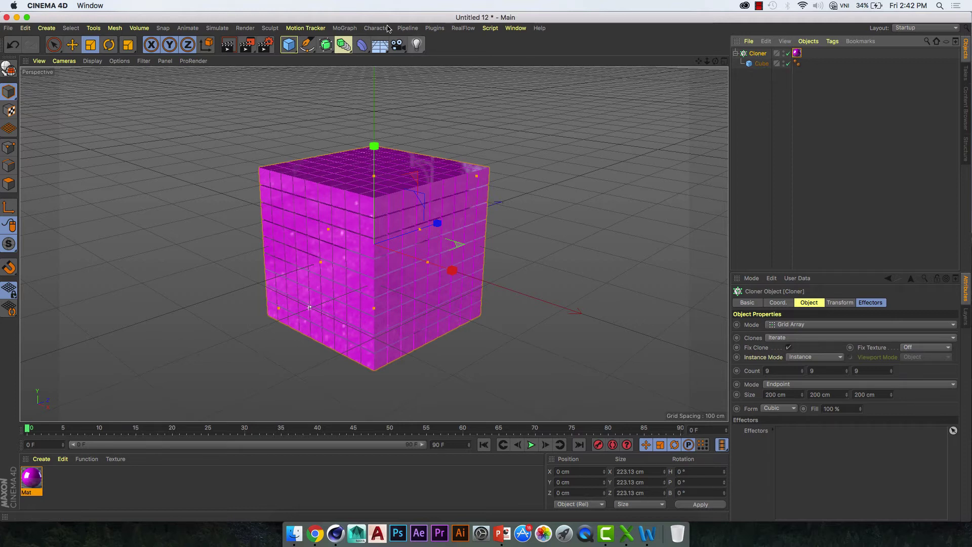
Add a Random effector with Color Mode set to Effector Color.
left_click(349, 28)
mouse_move(357, 43)
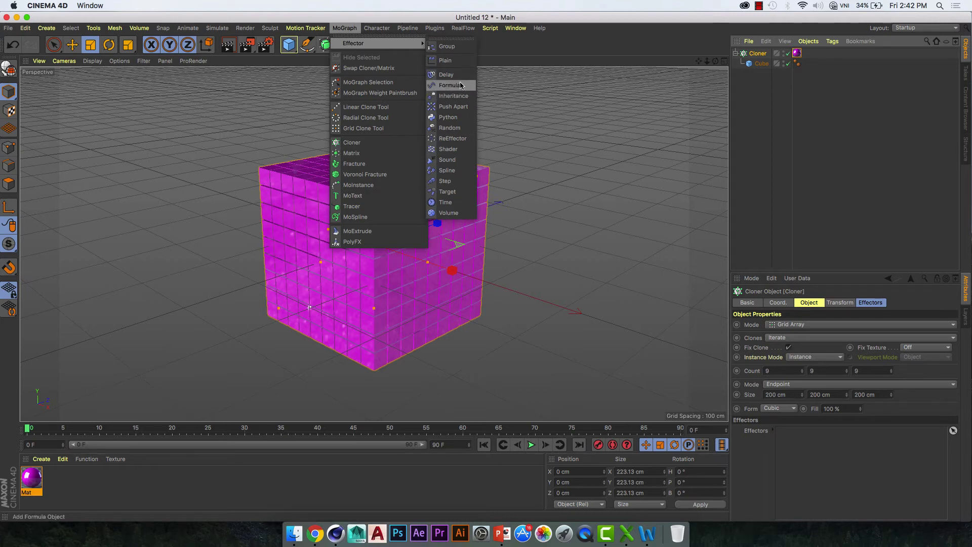
left_click(459, 132)
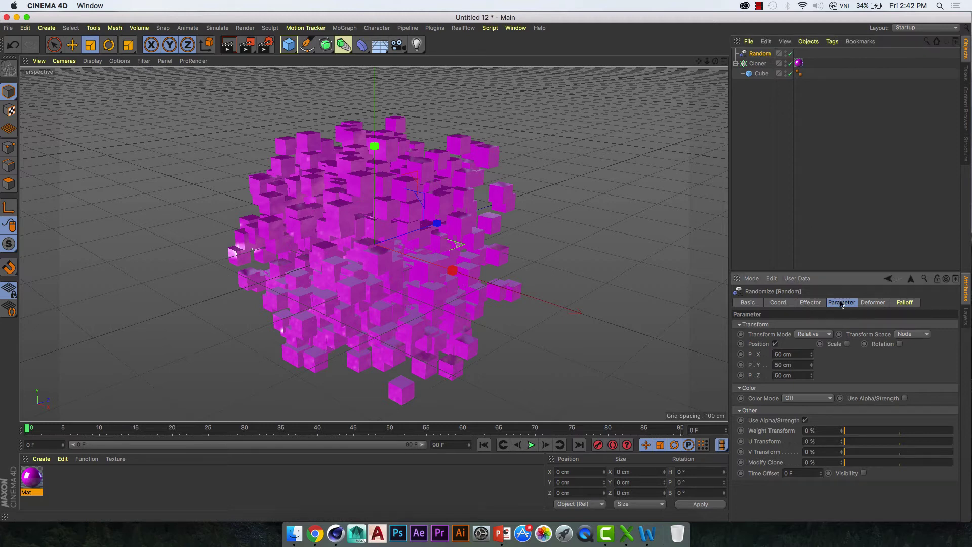
left_click(795, 398)
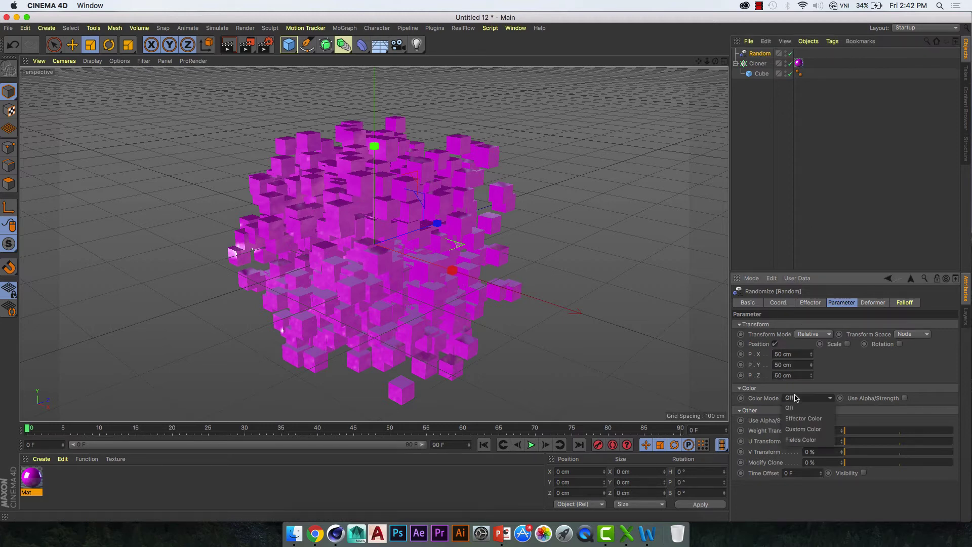
left_click(818, 420)
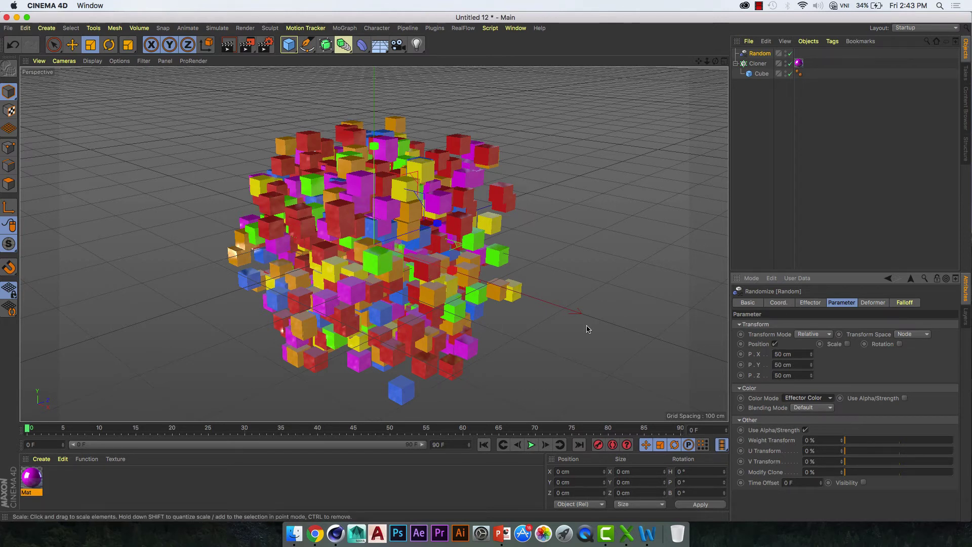
Zero the Random effector's P.X, P.Y and P.Z offsets so clones stay on the grid.
left_click(781, 354)
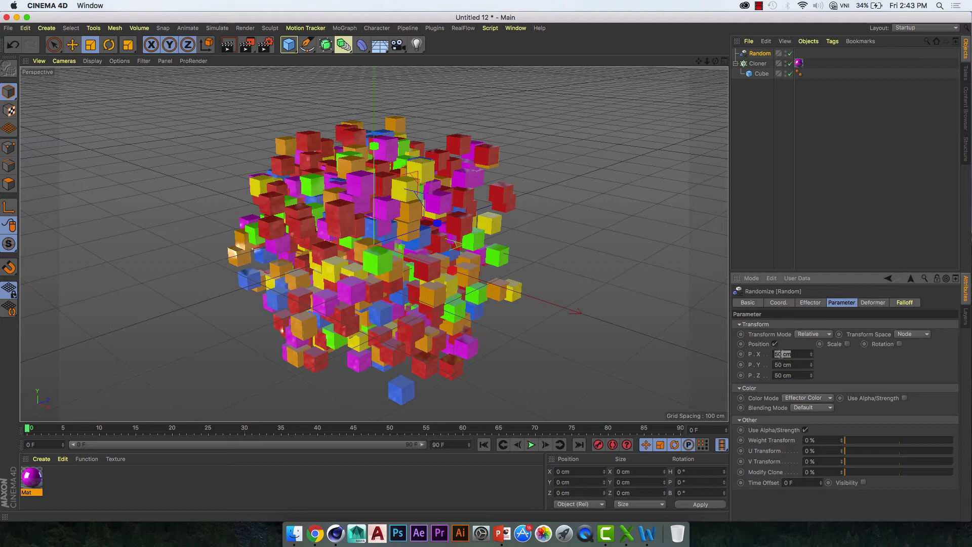
type("5")
key("Tab")
type("0")
key("Tab")
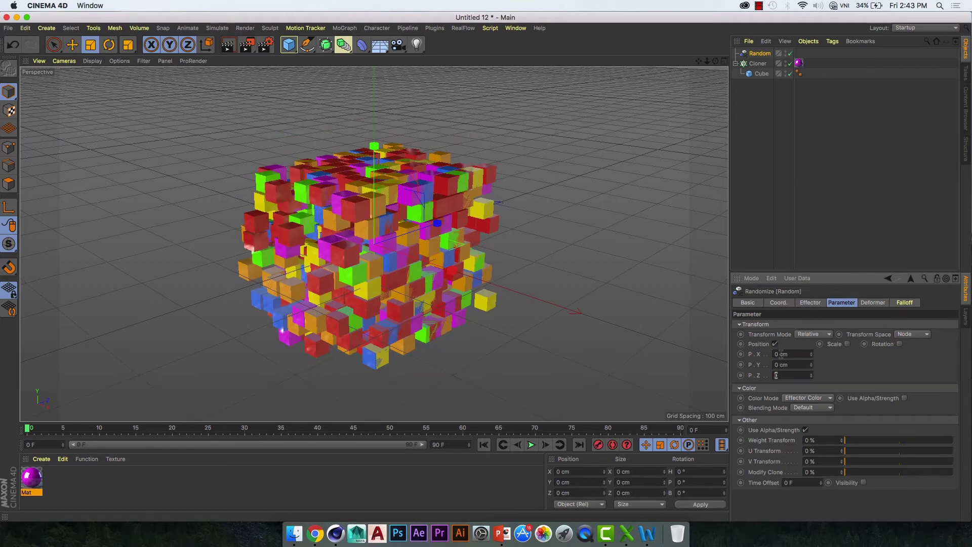
key("Return")
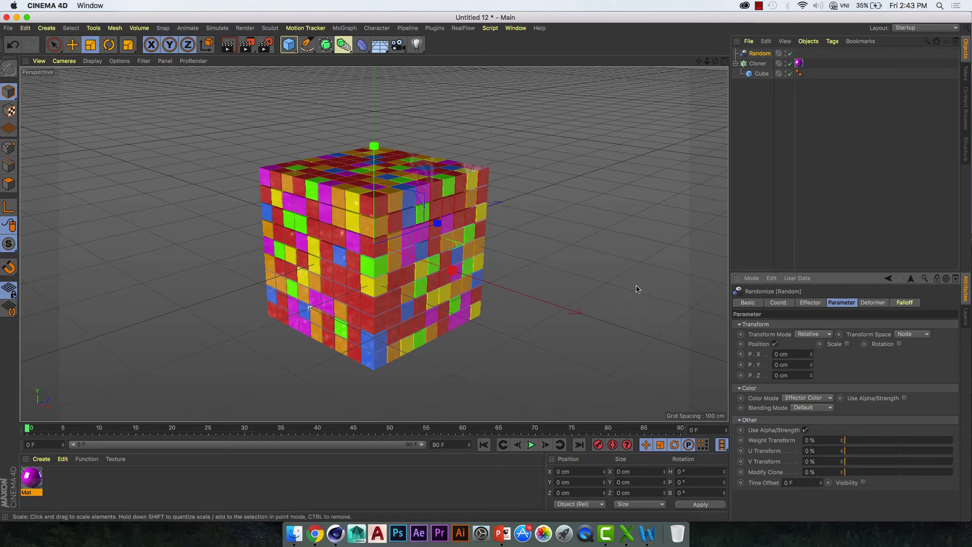
Add a Floor and a Sphere, raising the sphere to Y 398.624 cm above the cubes.
left_click_drag(380, 45, 400, 63)
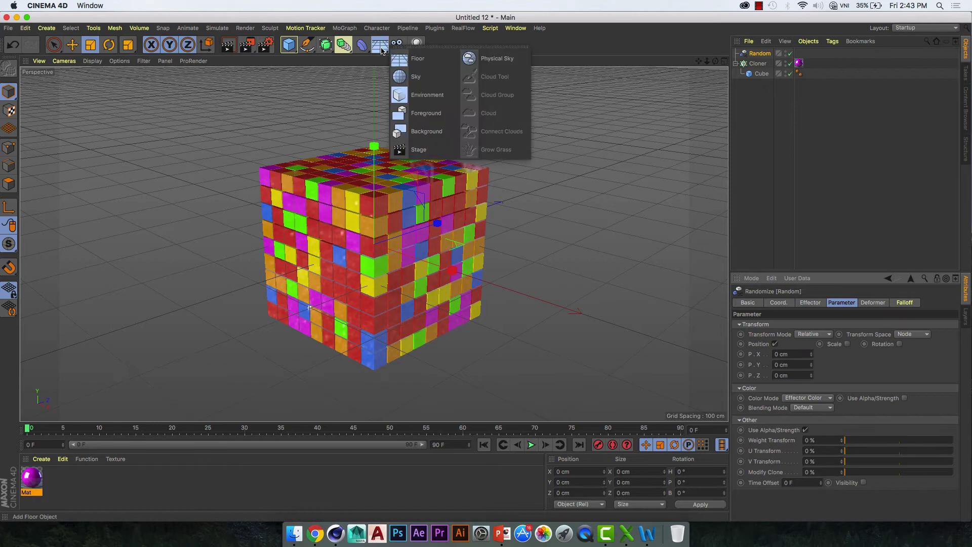
left_click(403, 61)
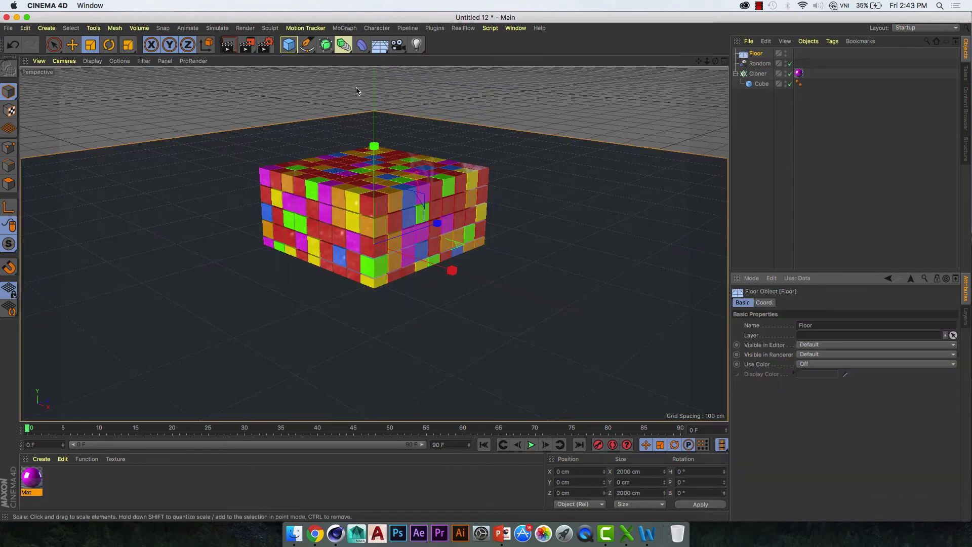
left_click_drag(289, 45, 440, 70)
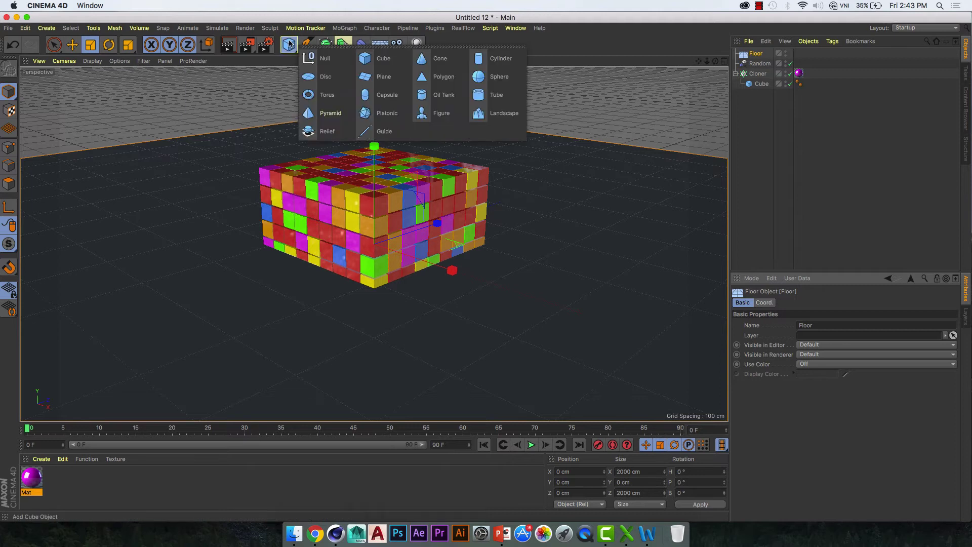
left_click(478, 77)
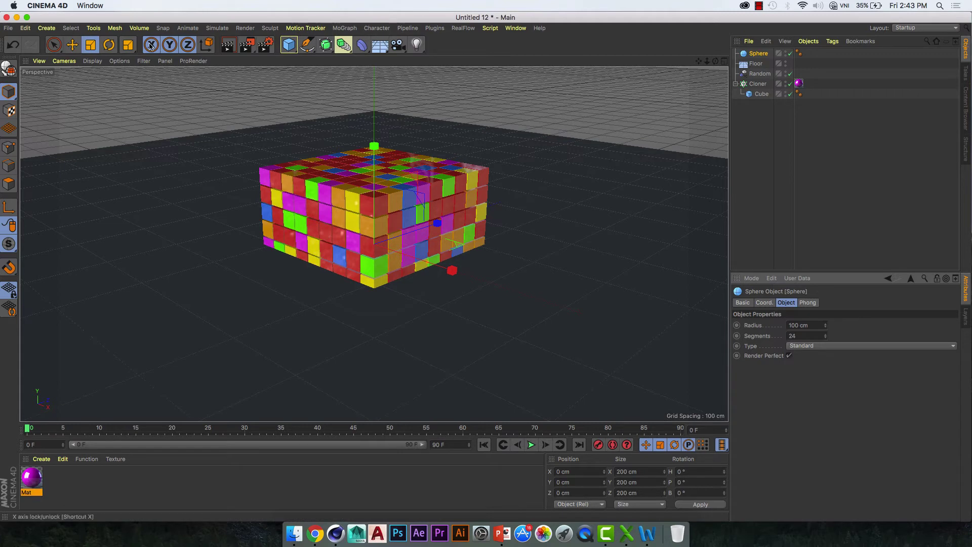
left_click(76, 50)
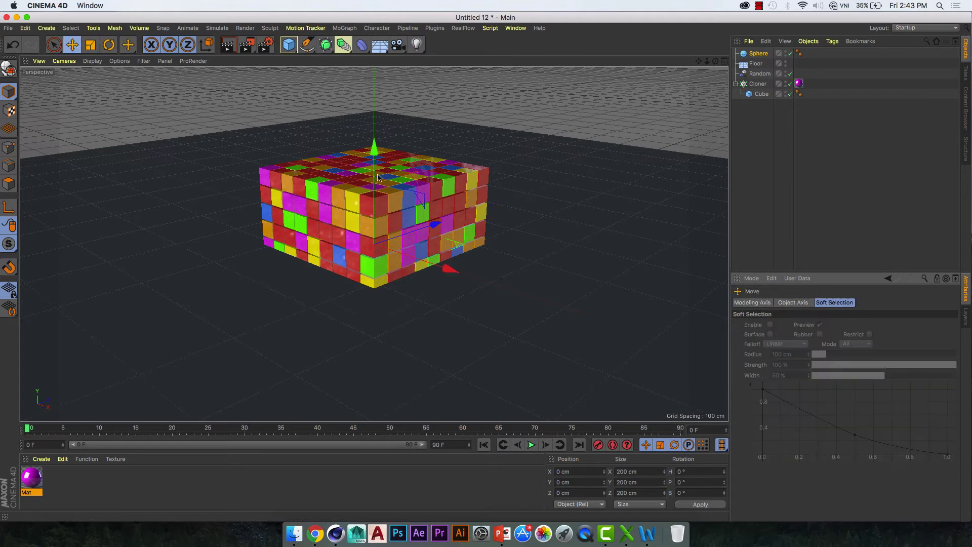
mouse_move(374, 147)
left_mouse_down()
mouse_move(367, 71)
mouse_move(373, 233)
mouse_move(378, 85)
left_mouse_up()
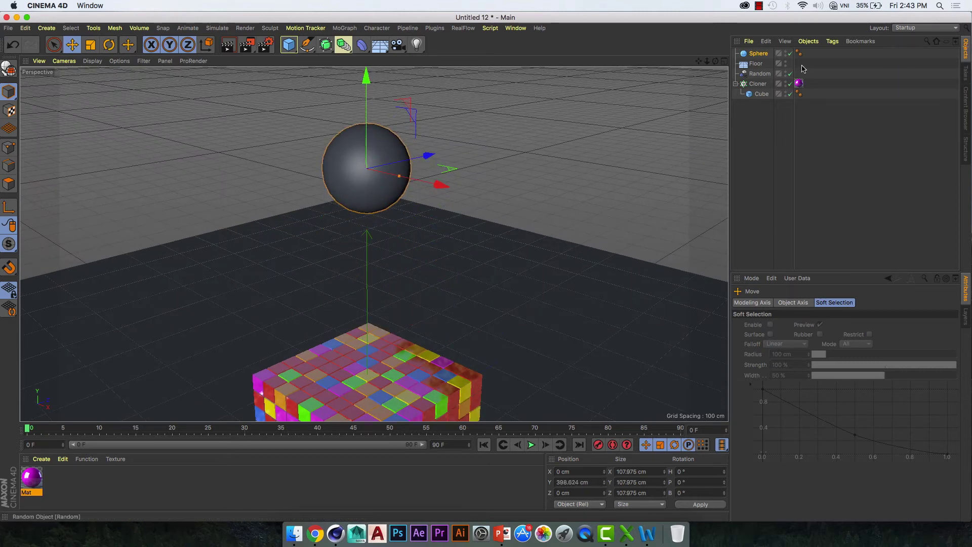
Tag the Sphere as a Rigid Body and the Floor as a Collider Body.
right_click(758, 56)
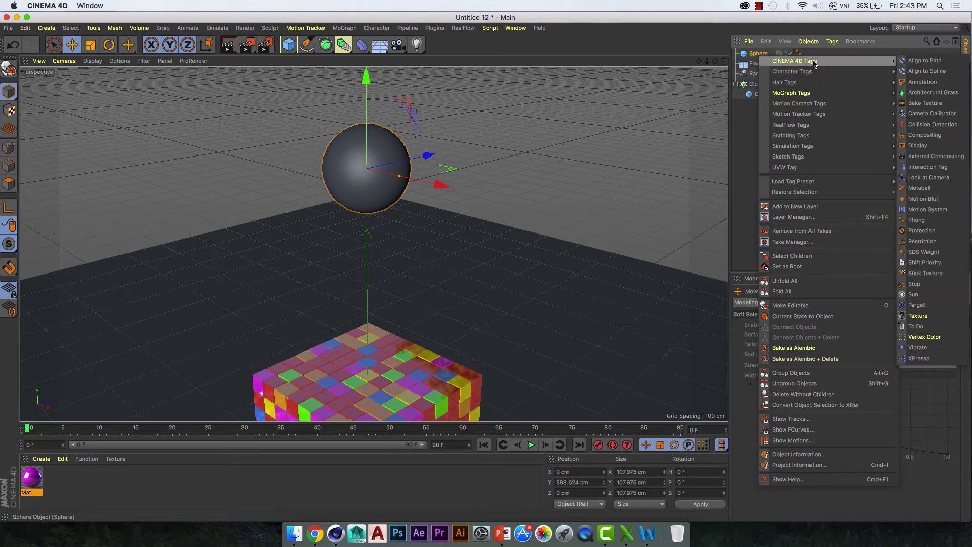
mouse_move(794, 146)
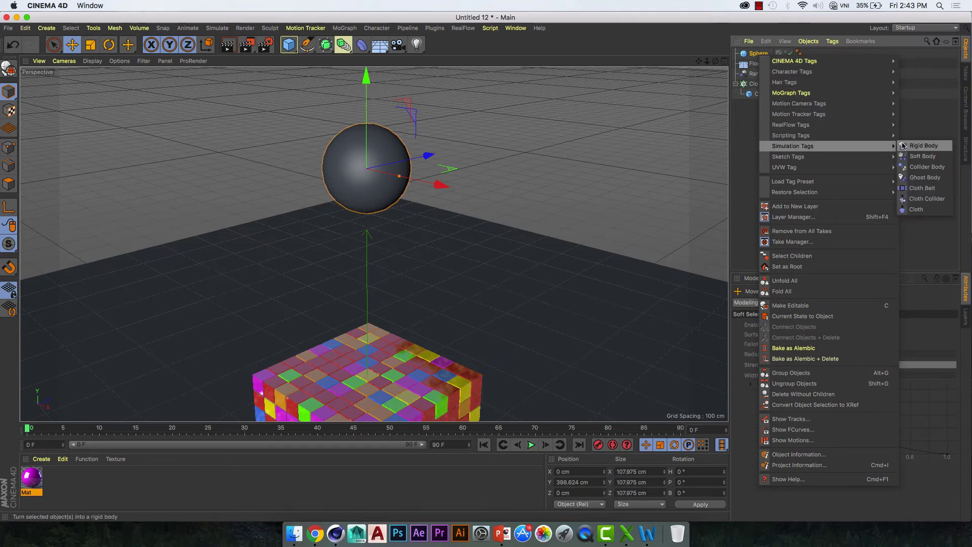
left_click(905, 146)
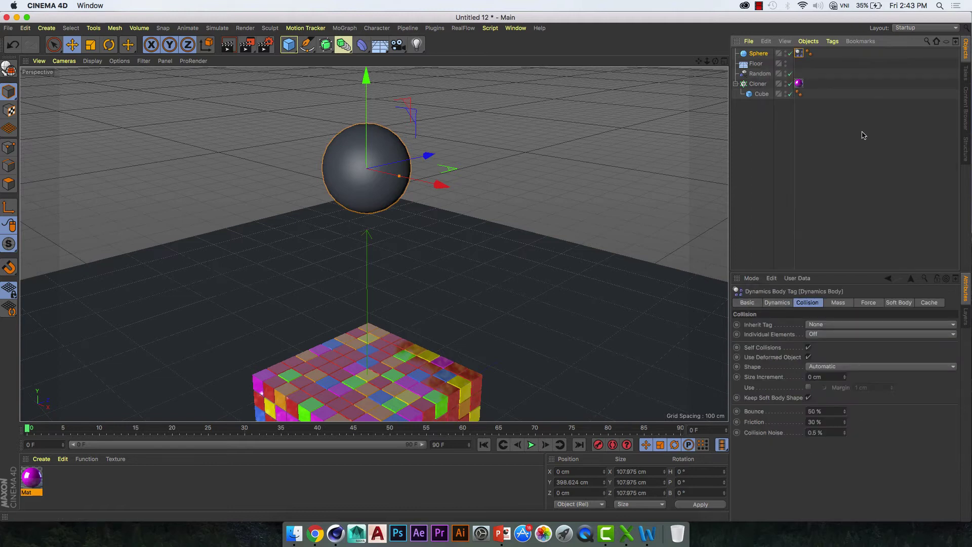
left_click(528, 264)
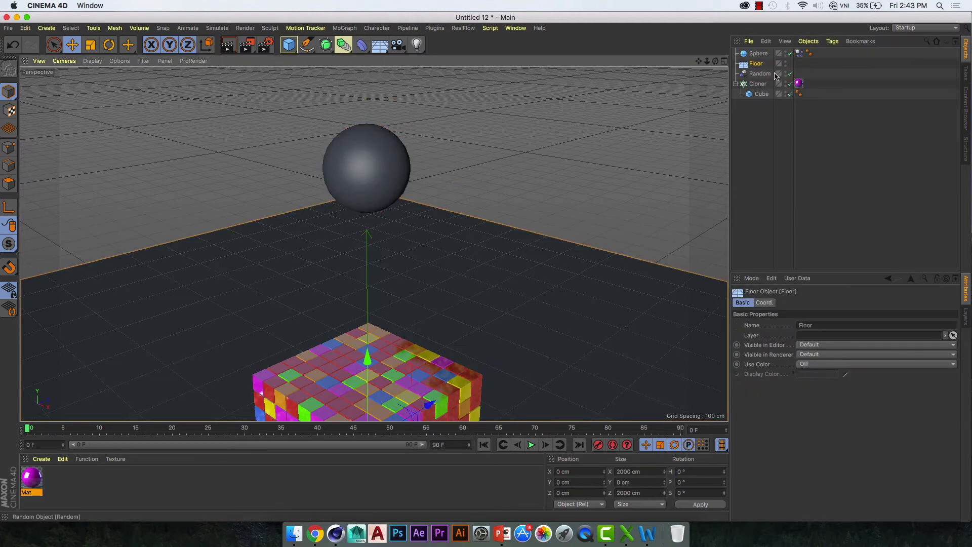
right_click(761, 66)
mouse_move(790, 136)
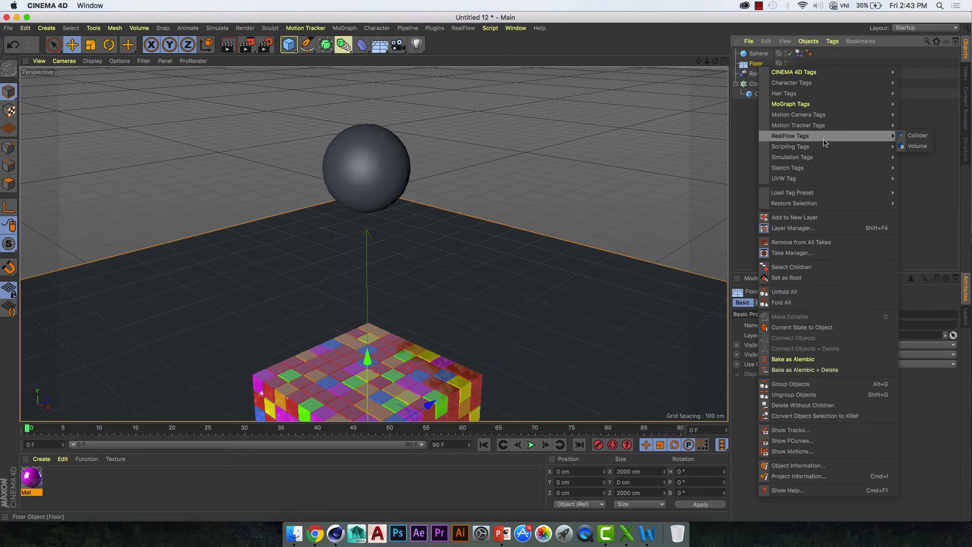
mouse_move(792, 156)
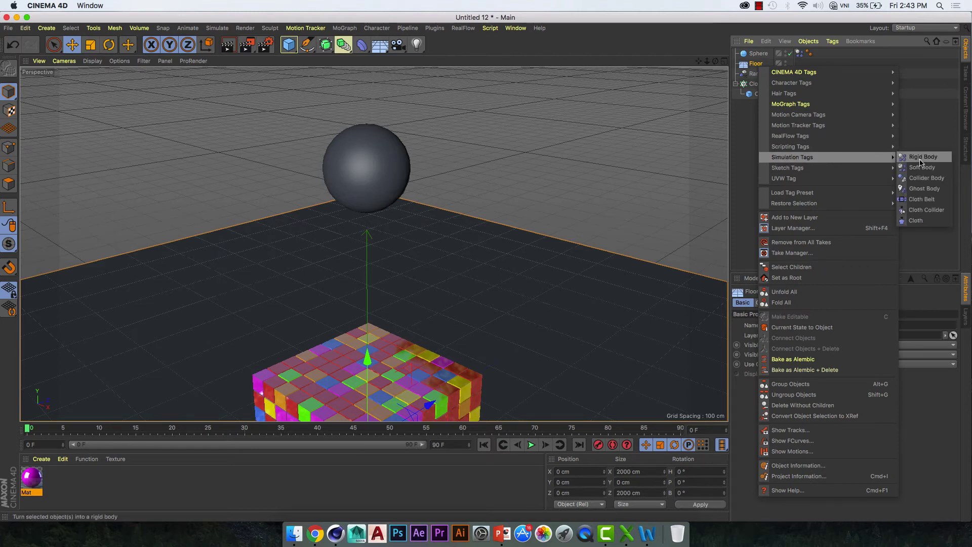
left_click(923, 177)
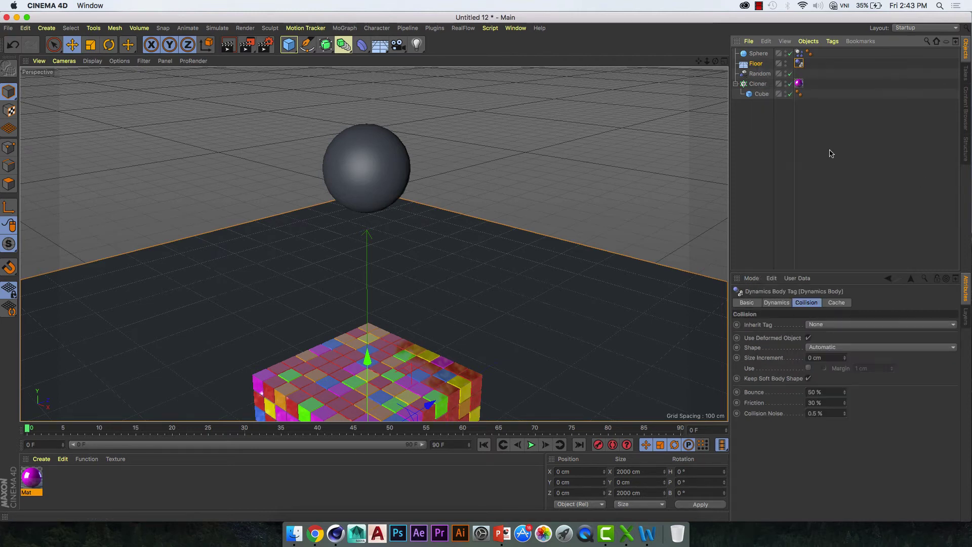
Give the cloned Cube a Soft Body tag.
left_click(762, 94)
right_click(762, 93)
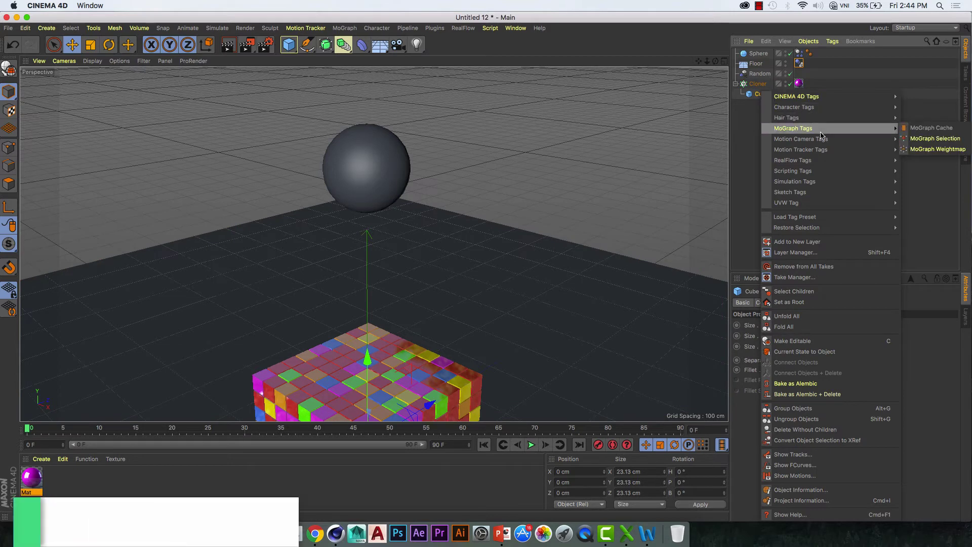
mouse_move(795, 181)
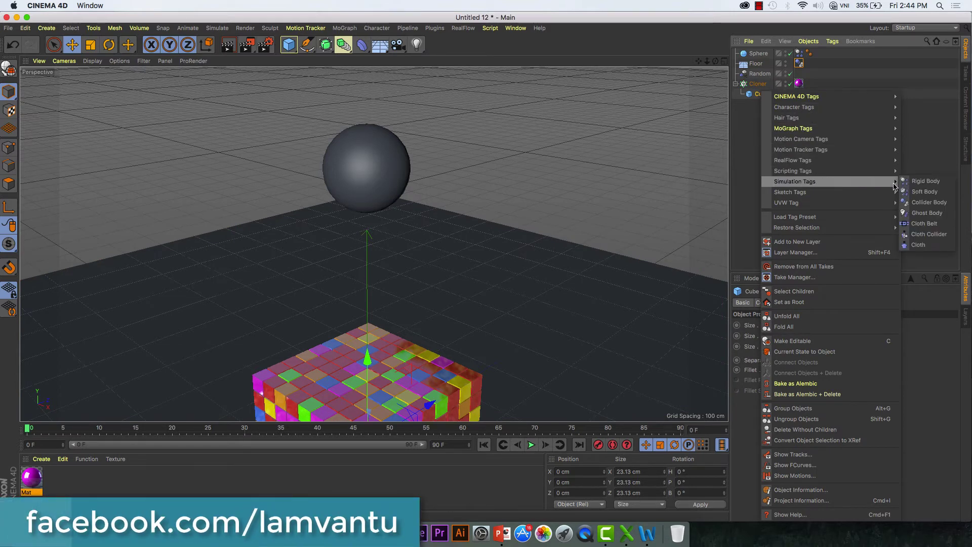
left_click(918, 192)
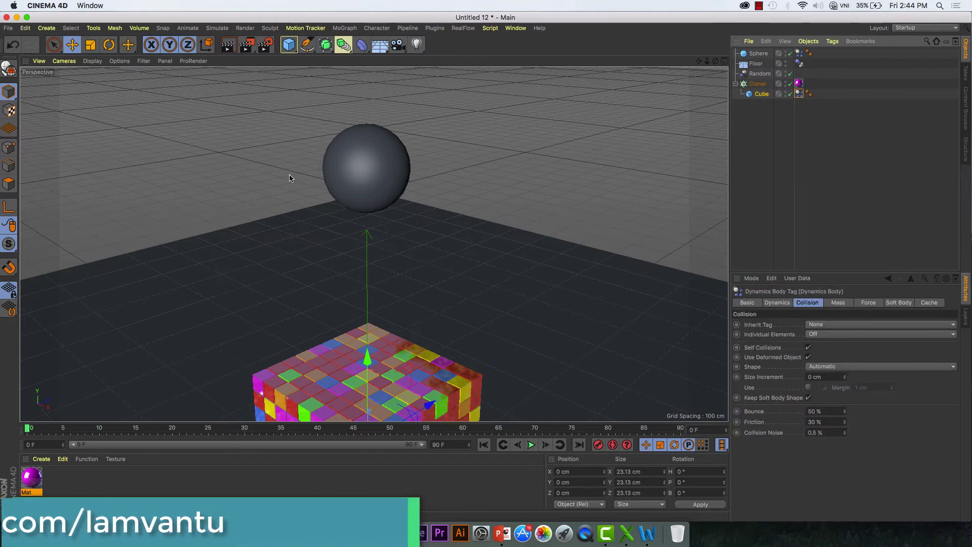
Zoom out on the cube grid, stop the test playback at frame 38, and rewind to frame 0.
left_click_drag(304, 215, 297, 203, "alt")
scroll(298, 202, "up", 2)
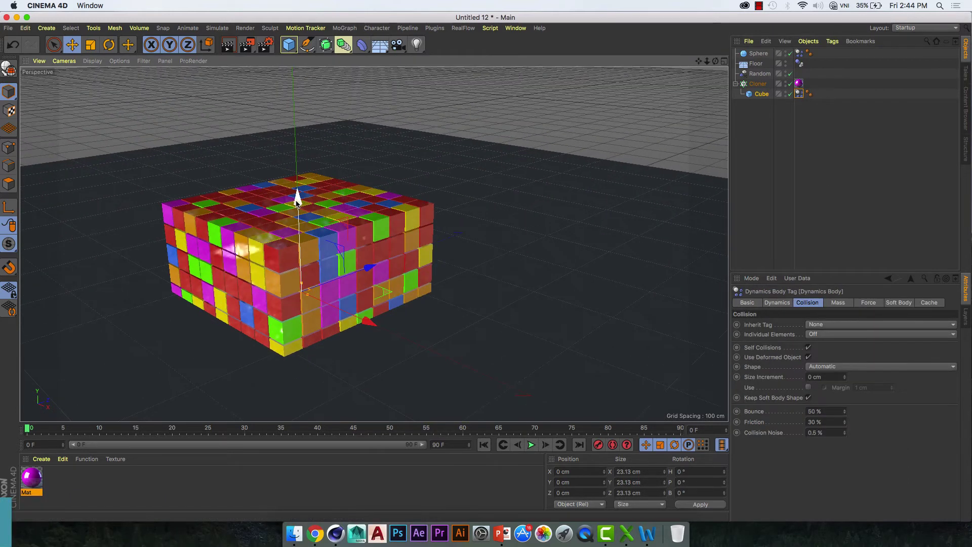
scroll(297, 199, "down", 2)
scroll(304, 203, "down", 2)
scroll(310, 207, "down", 2)
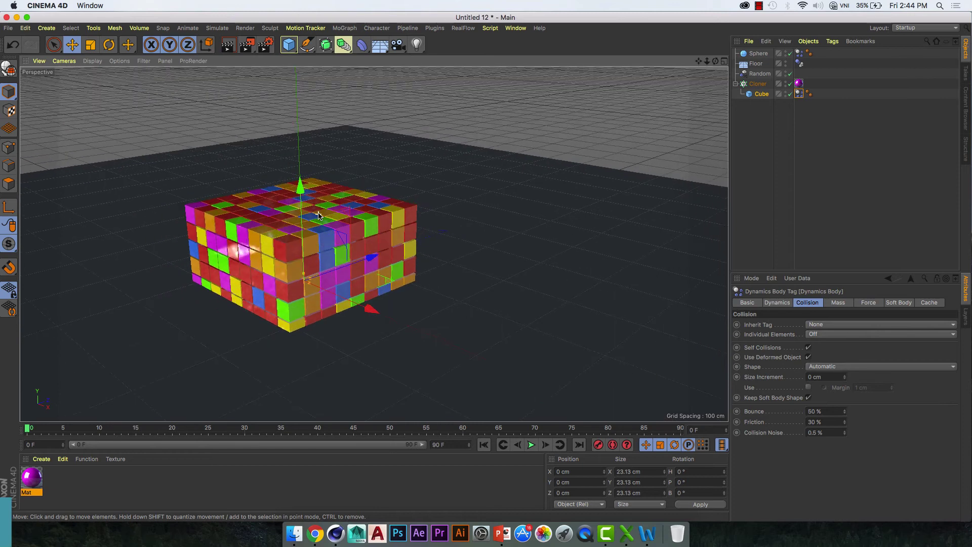
scroll(316, 213, "down", 2)
scroll(318, 215, "down", 2)
scroll(325, 263, "down", 2)
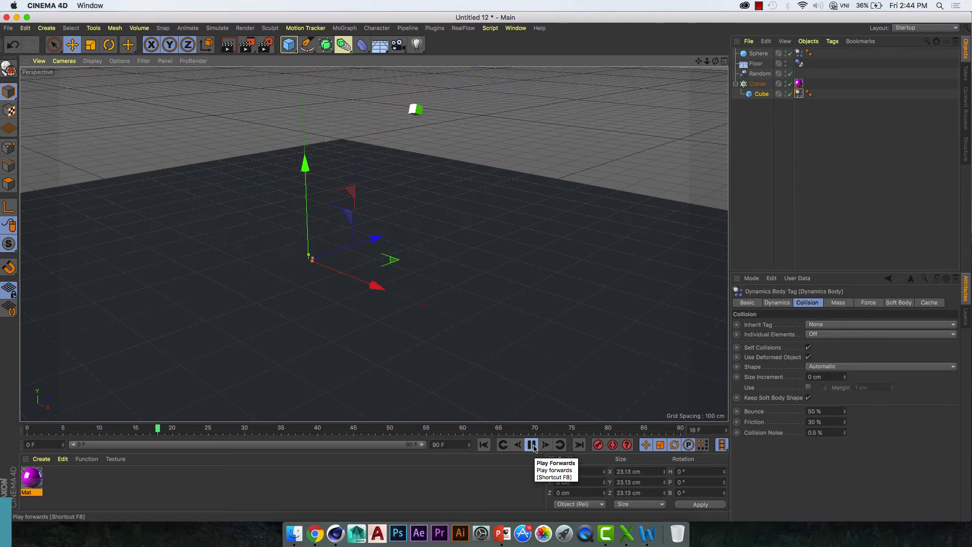
left_click(533, 445)
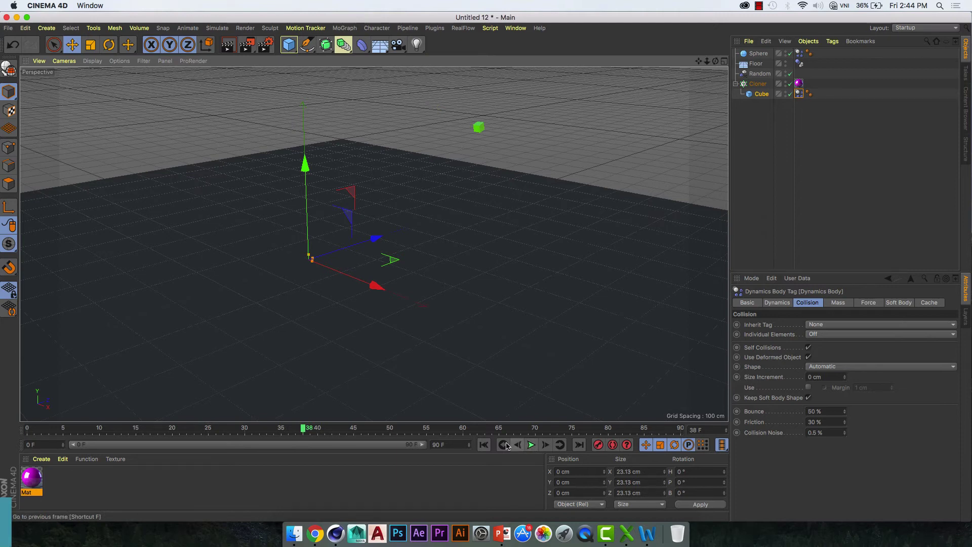
left_click(484, 445)
Raise the Cloner's cube grid upward, test-play the scatter, and rewind to frame 0.
left_click(759, 84)
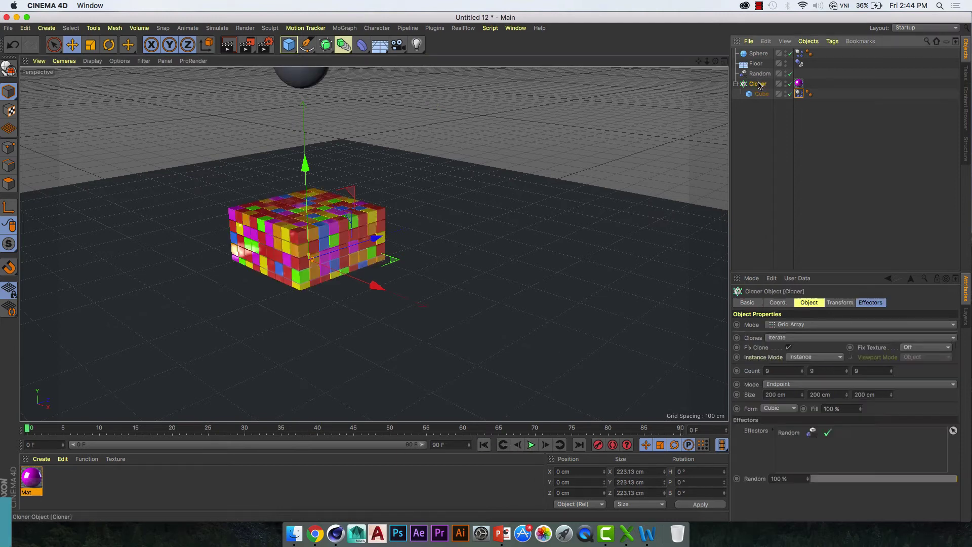
left_click_drag(304, 190, 305, 105)
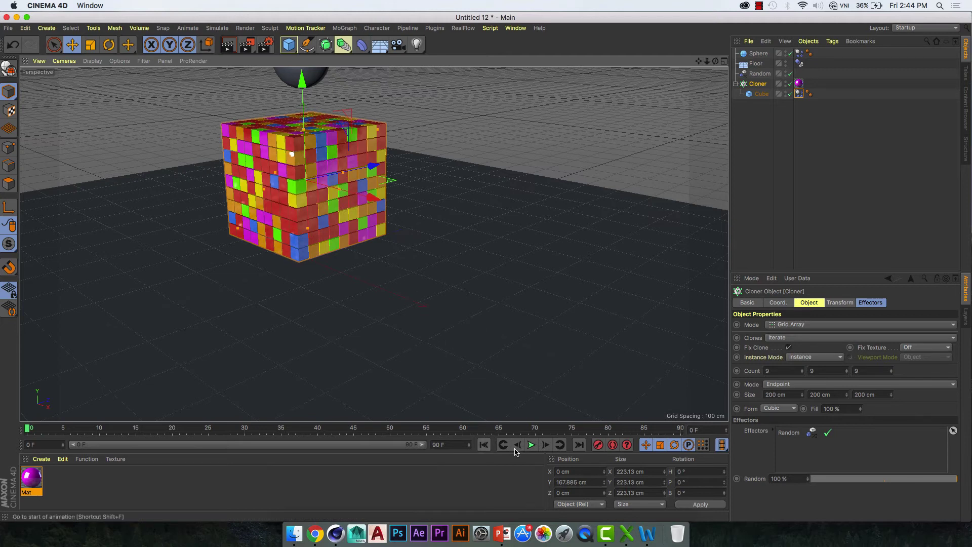
left_click(530, 445)
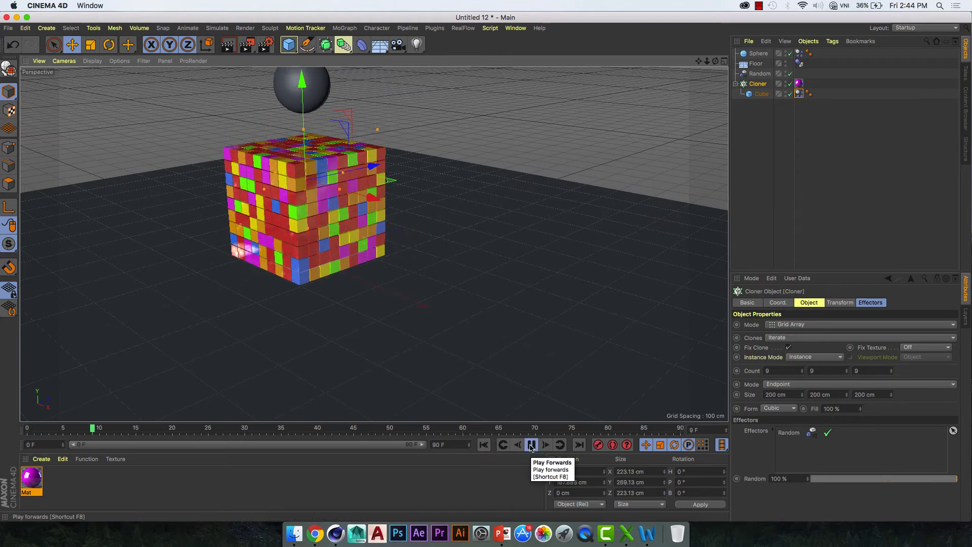
left_click(530, 445)
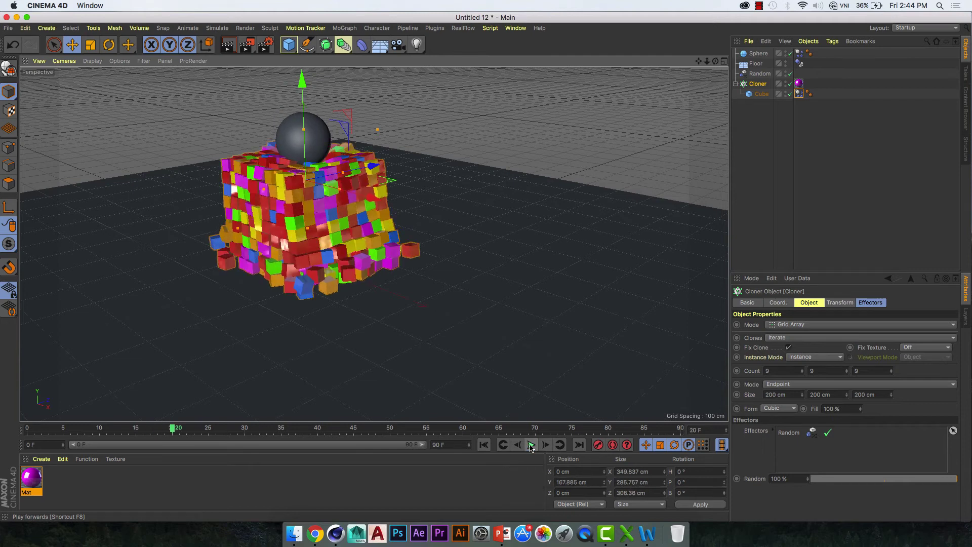
left_click(484, 445)
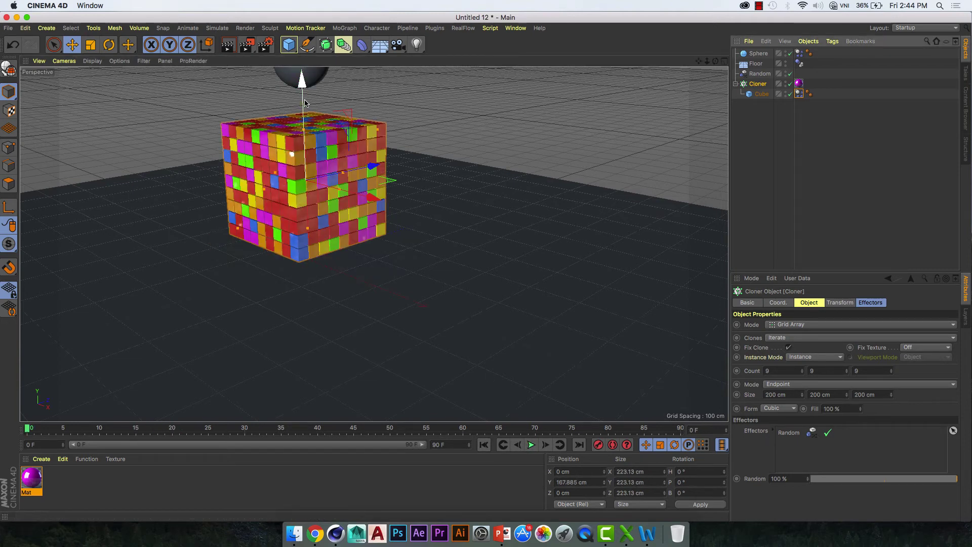
Lower the Cloner back down to Y 108.289 cm.
left_click_drag(304, 103, 306, 134)
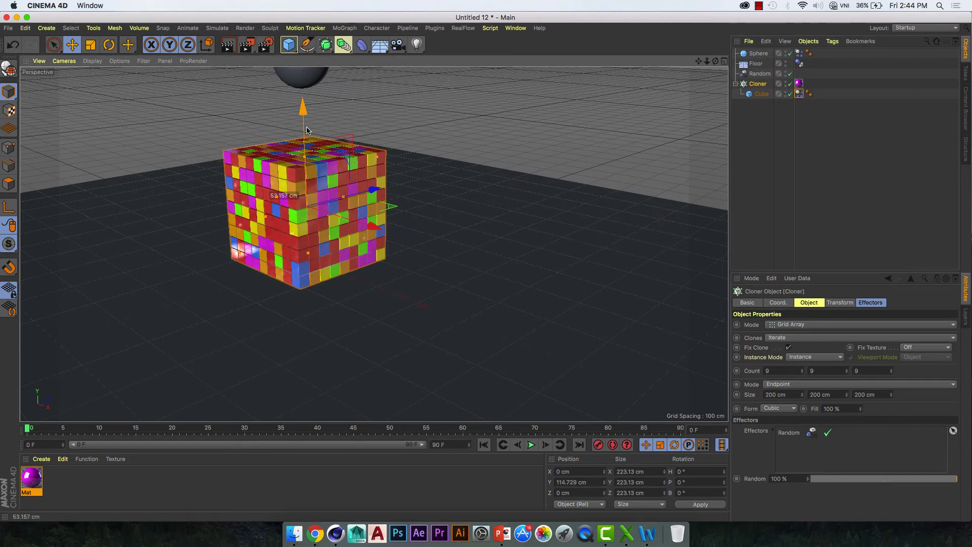
left_click_drag(306, 134, 327, 139)
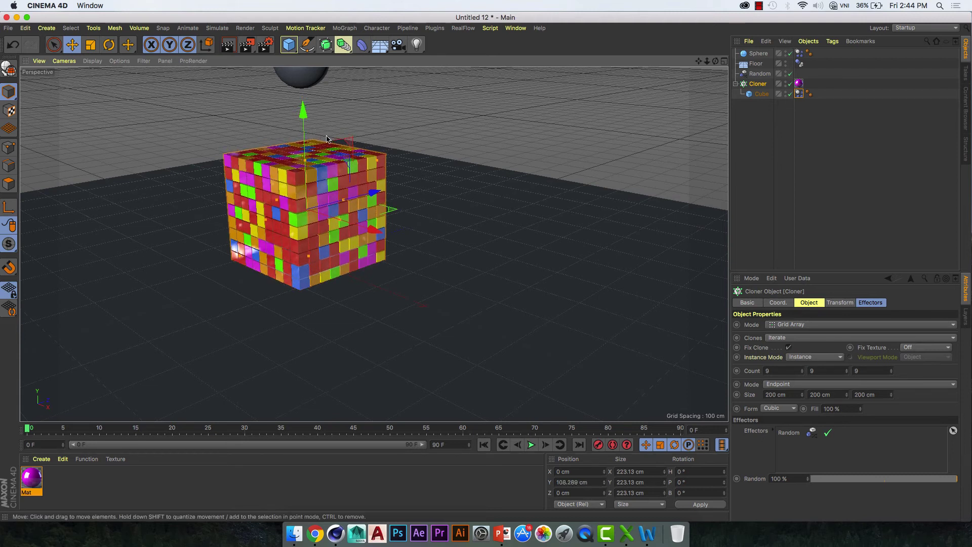
scroll(329, 138, "down", 2)
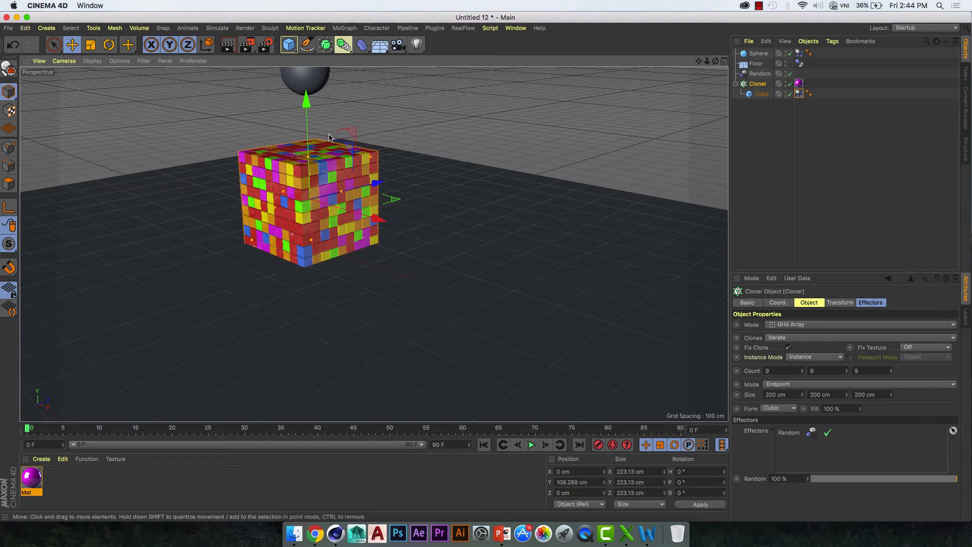
scroll(329, 135, "down", 2)
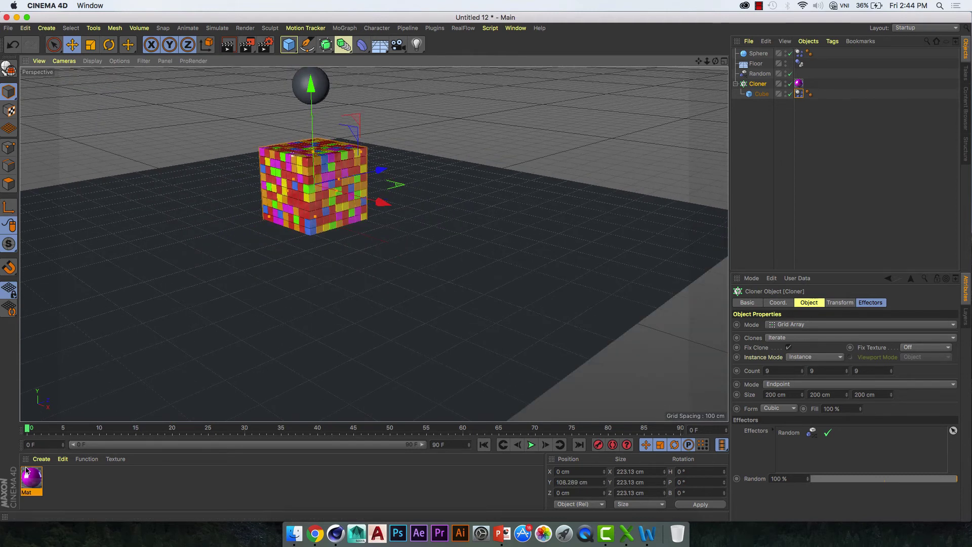
Load the materials from Simulation1.c4d and apply orange Mat.1 to the Sphere.
left_click(41, 460)
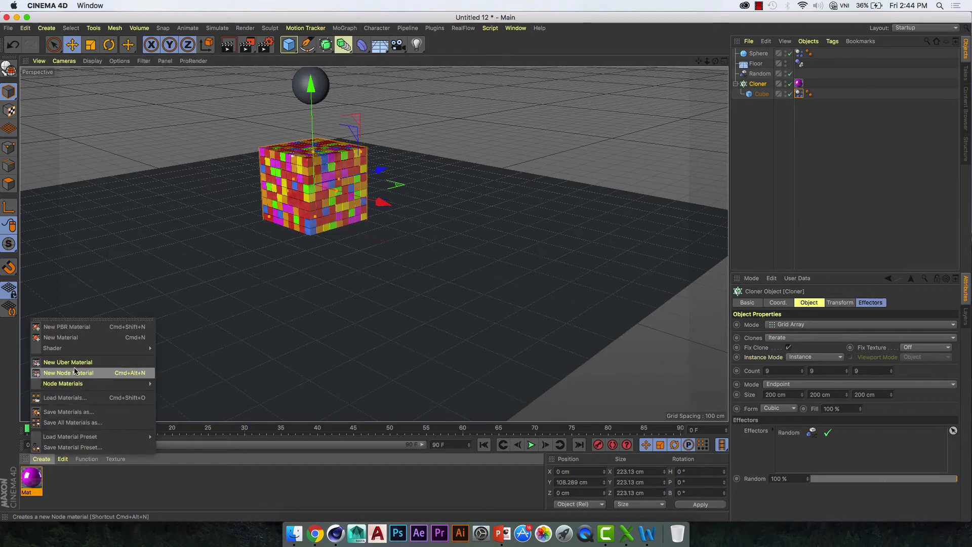
left_click(65, 397)
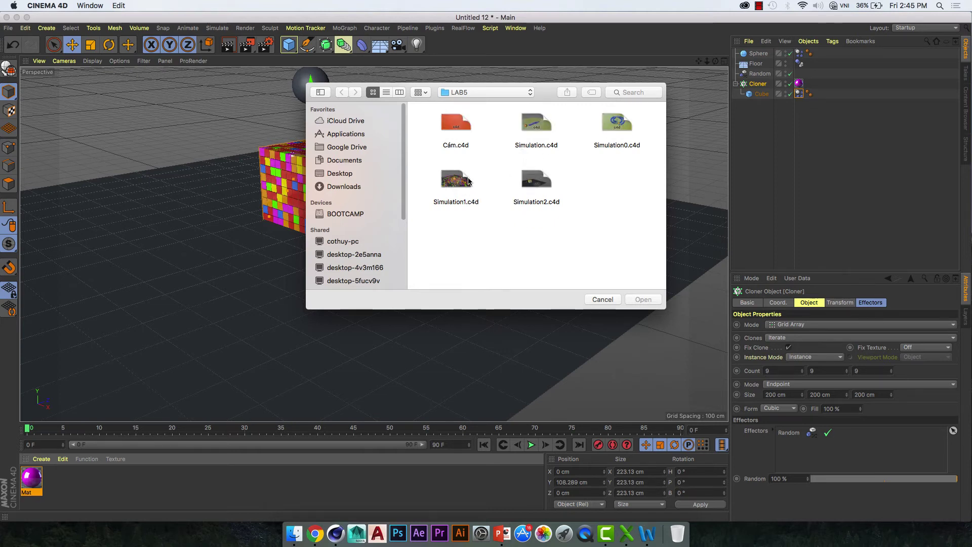
left_click(452, 174)
double_click(453, 174)
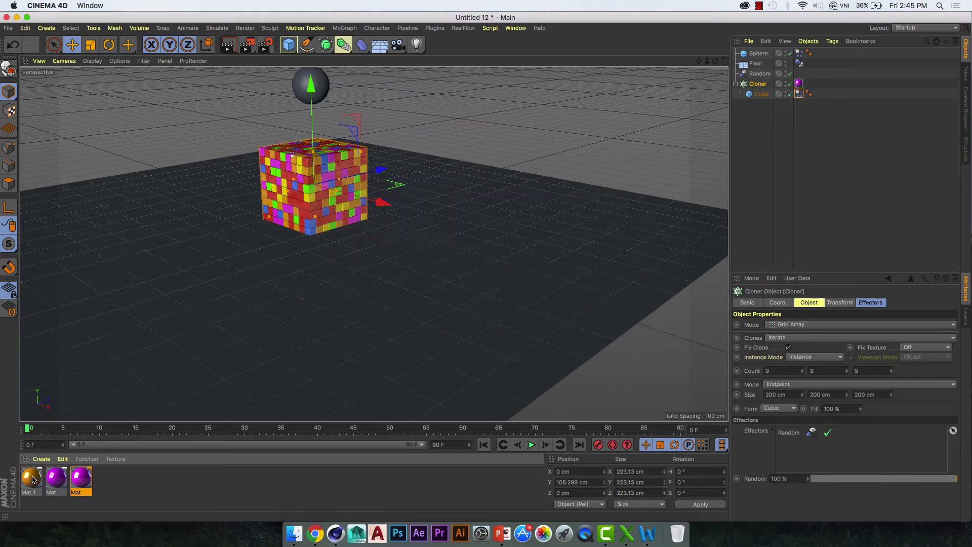
left_click_drag(33, 480, 304, 90)
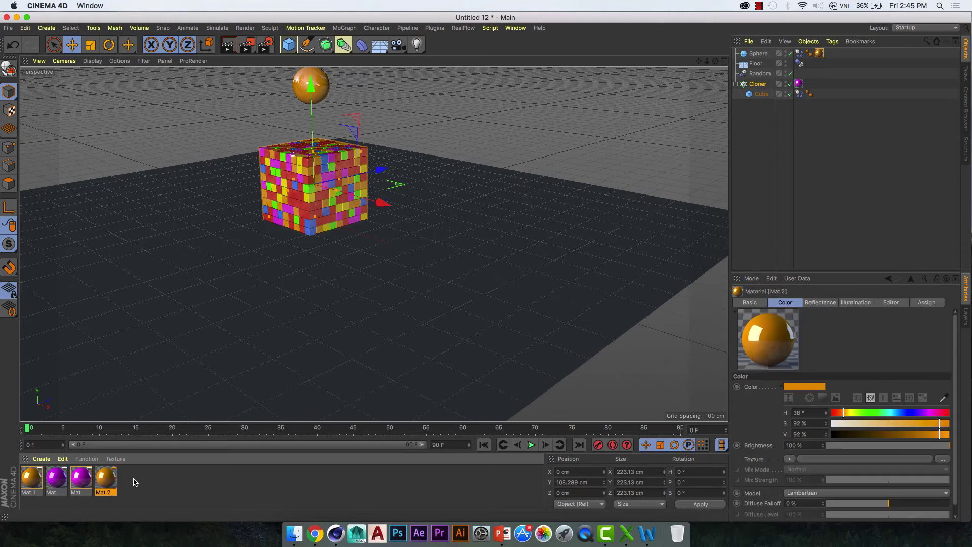
Preview the smash playback, rewind to frame 0, and select the Sphere.
left_click(530, 444)
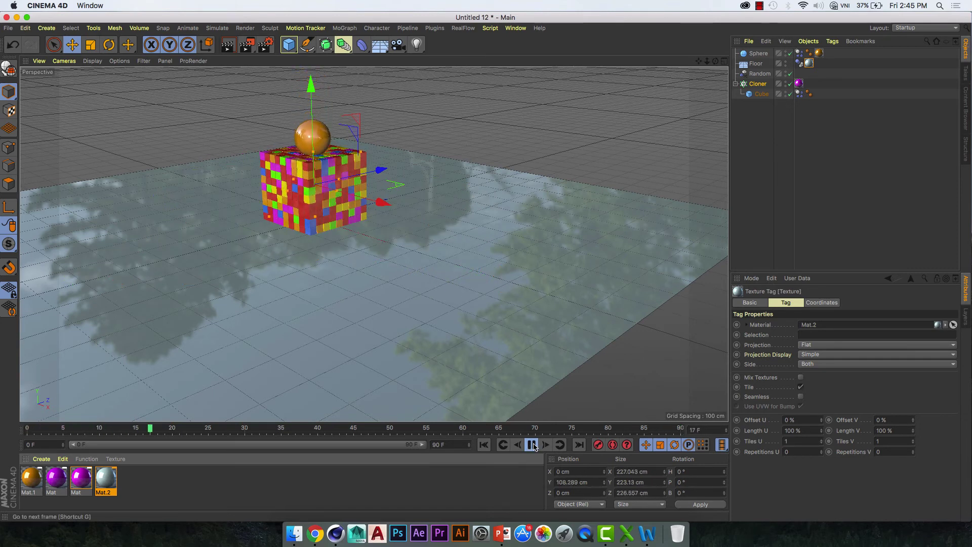
left_click(533, 446)
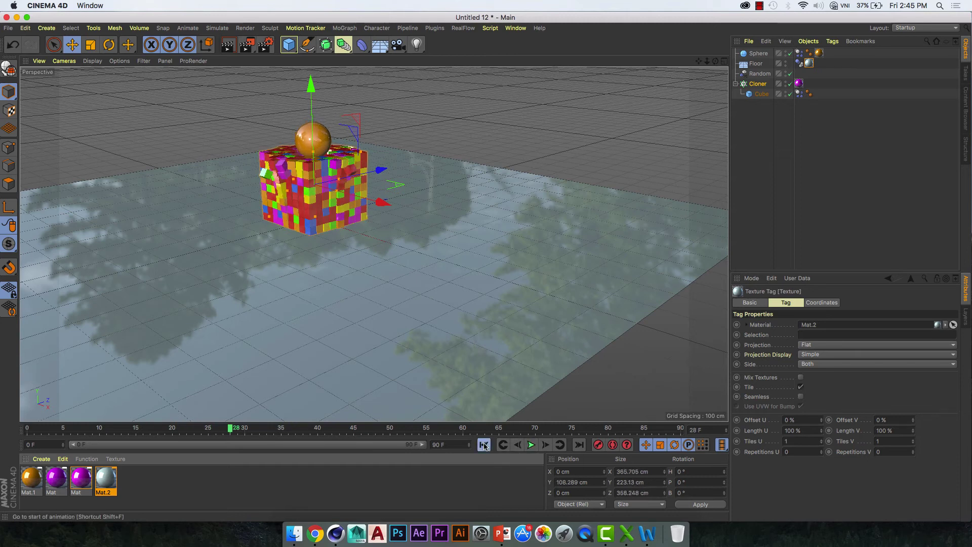
left_click(485, 445)
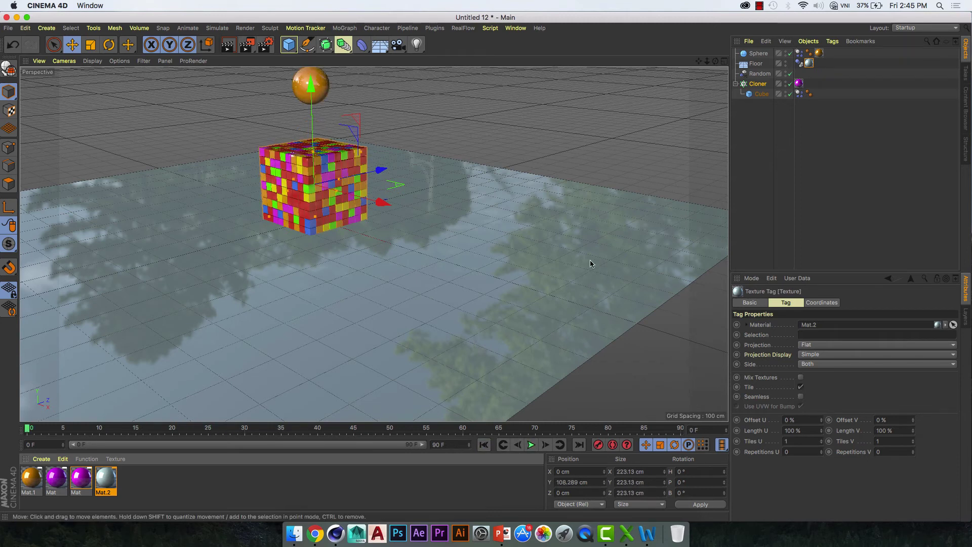
left_click(760, 54)
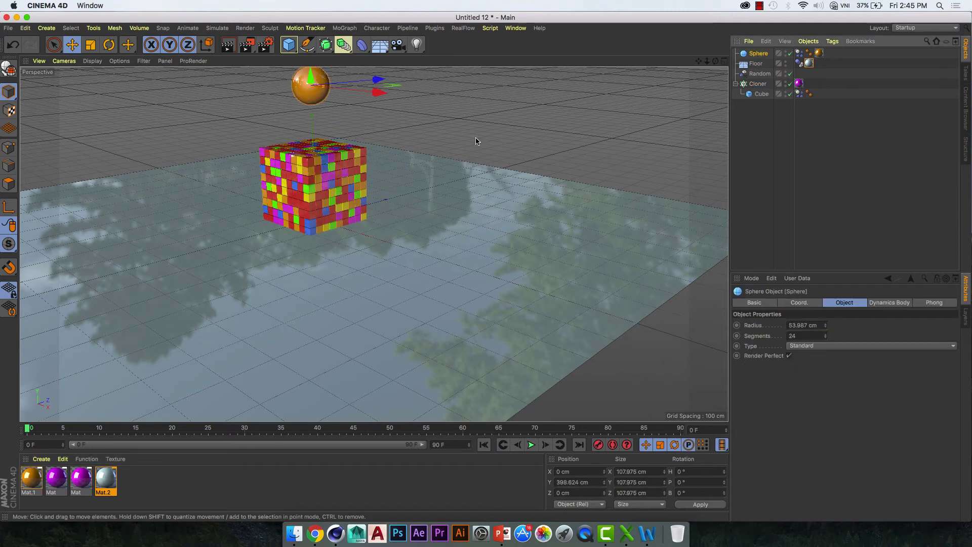
Lift the Sphere to about 609 cm and set the Cube's Dynamics Body Bounce to 100.
left_click_drag(442, 124, 449, 213, "alt")
left_click_drag(326, 199, 328, 125)
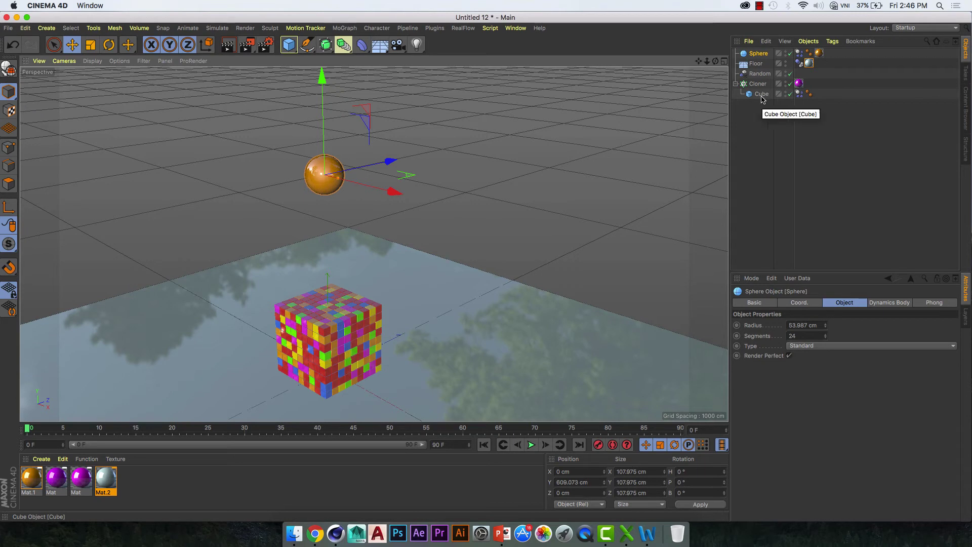
left_click(768, 96)
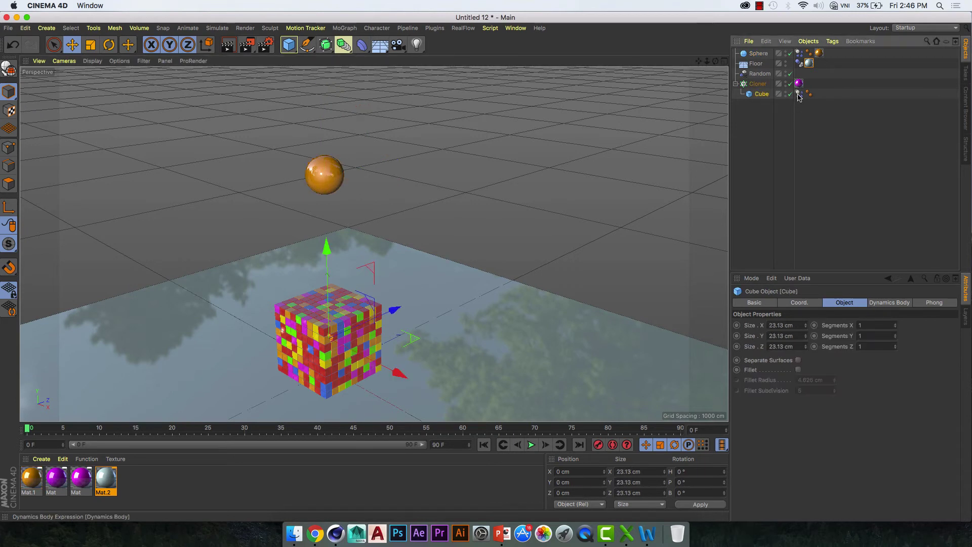
left_click(800, 95)
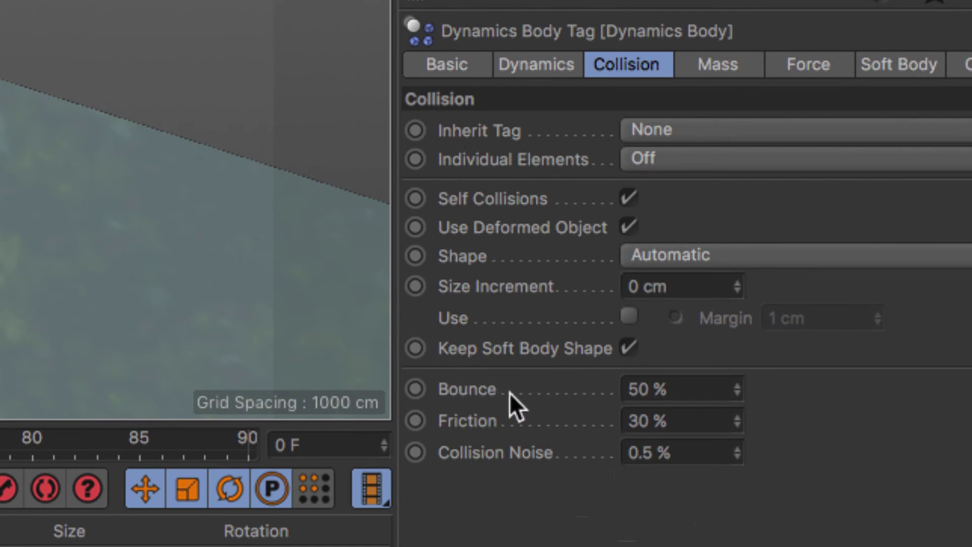
left_click(704, 389)
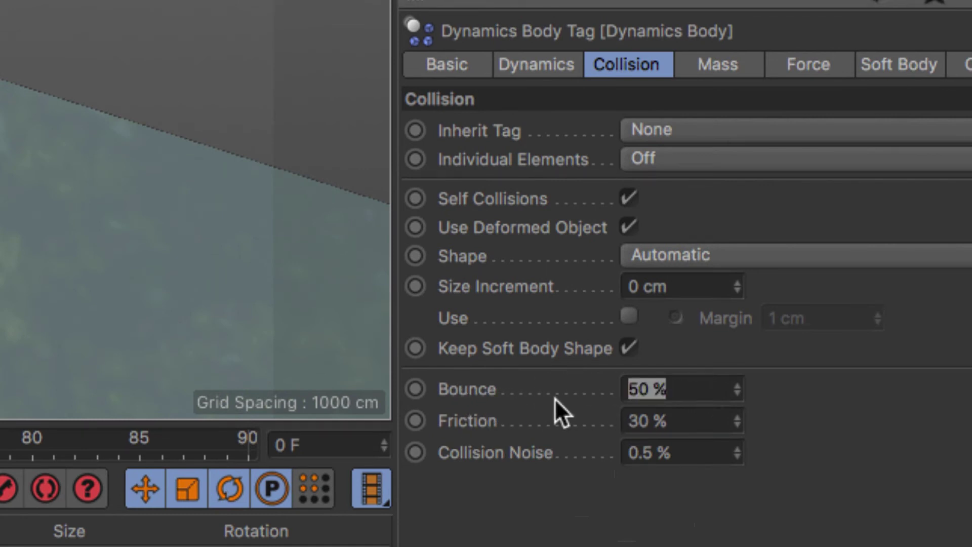
type("1")
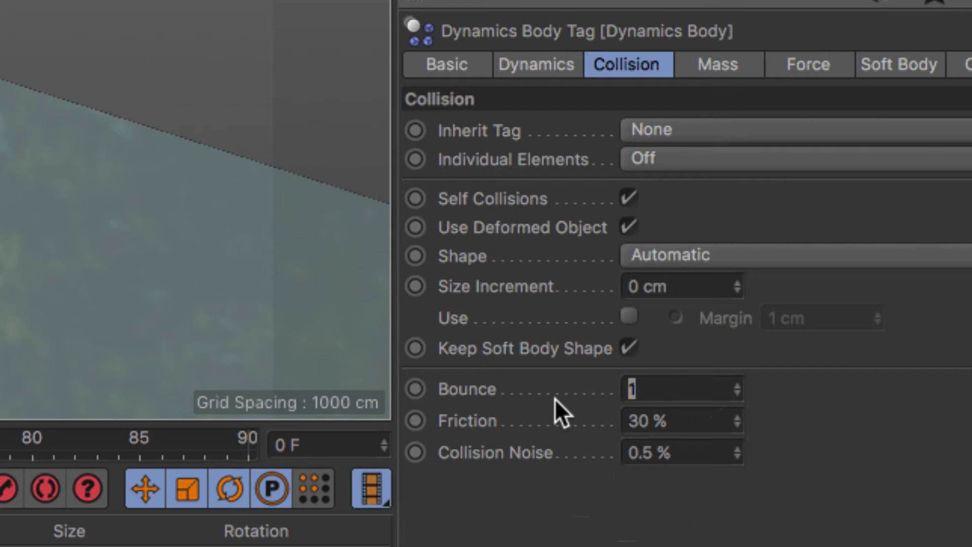
type("00")
key("Return")
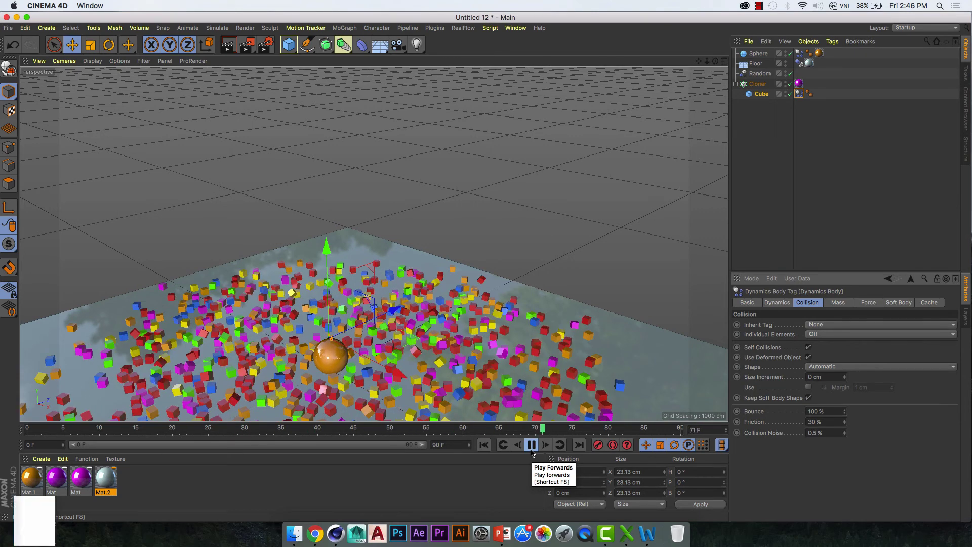
Stop the simulation playback and rewind it to the start.
left_click(532, 445)
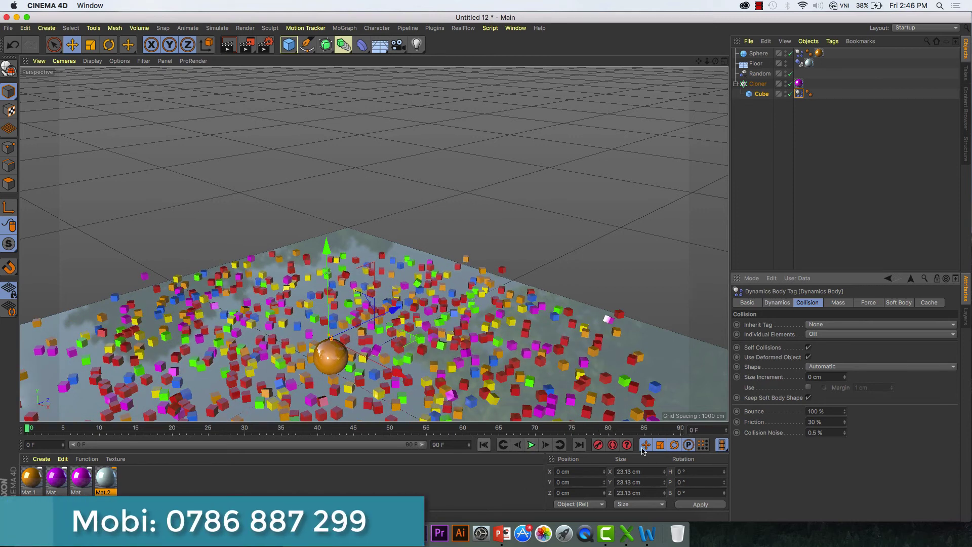
left_click(816, 412)
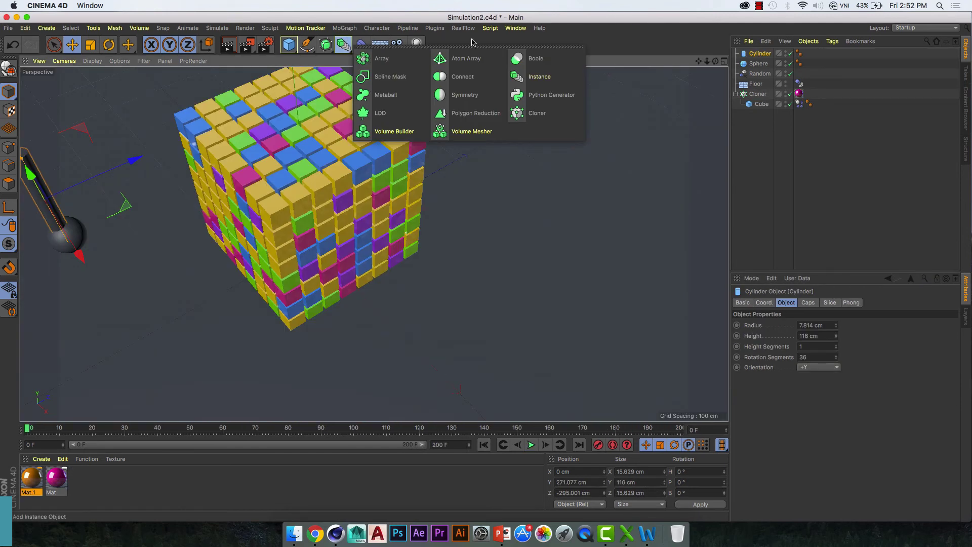
Add a Boole, nest the Cylinder and Sphere inside it, and set Boolean Type to A union B.
left_click(522, 66)
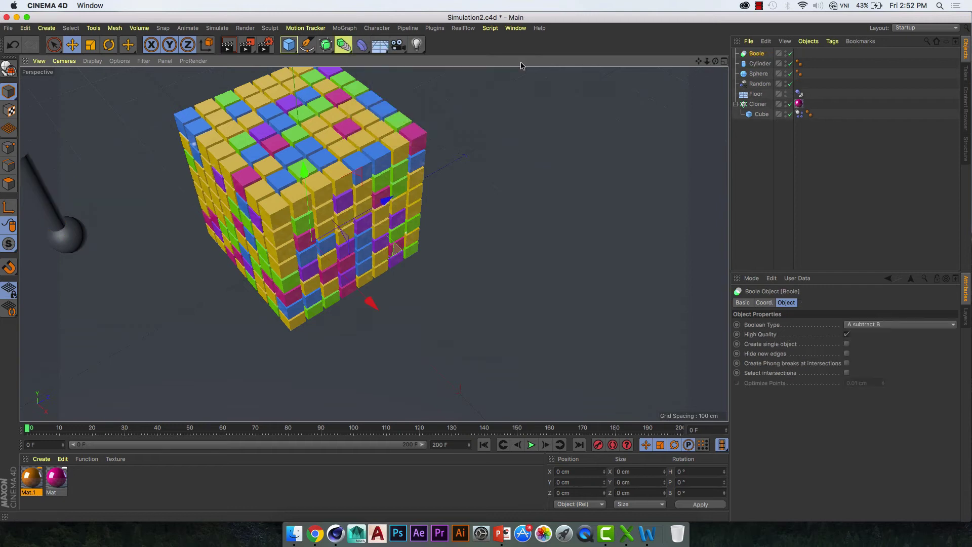
left_click(756, 64)
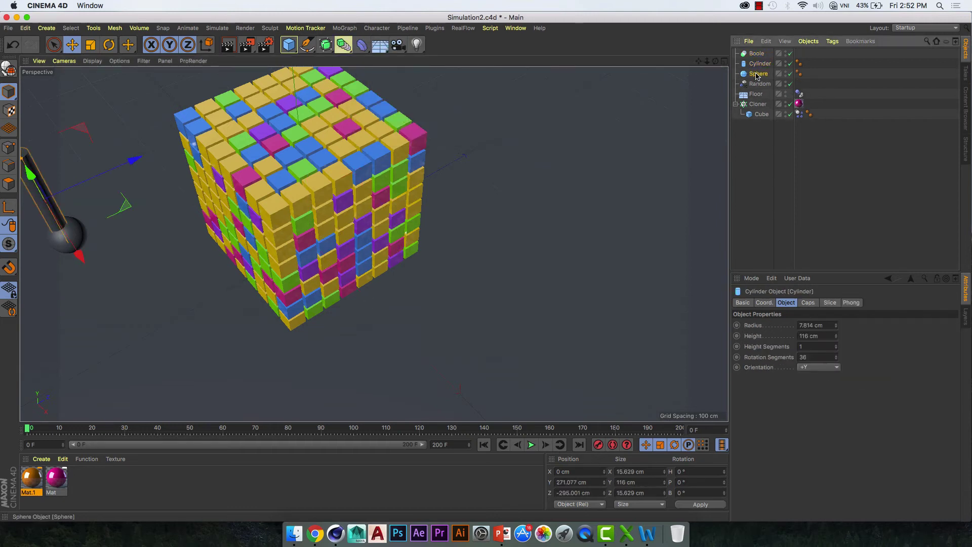
left_click(758, 74, "ctrl")
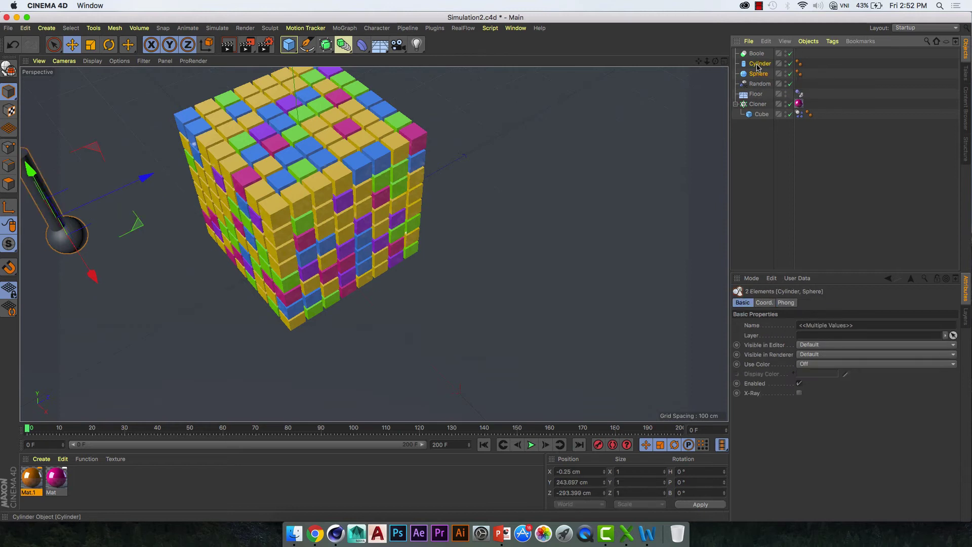
double_click(759, 65)
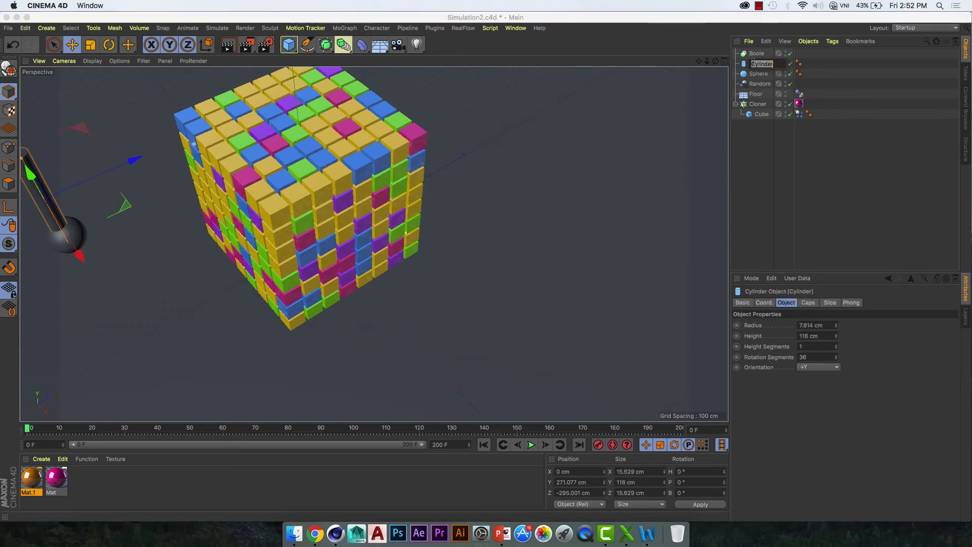
left_click(760, 71)
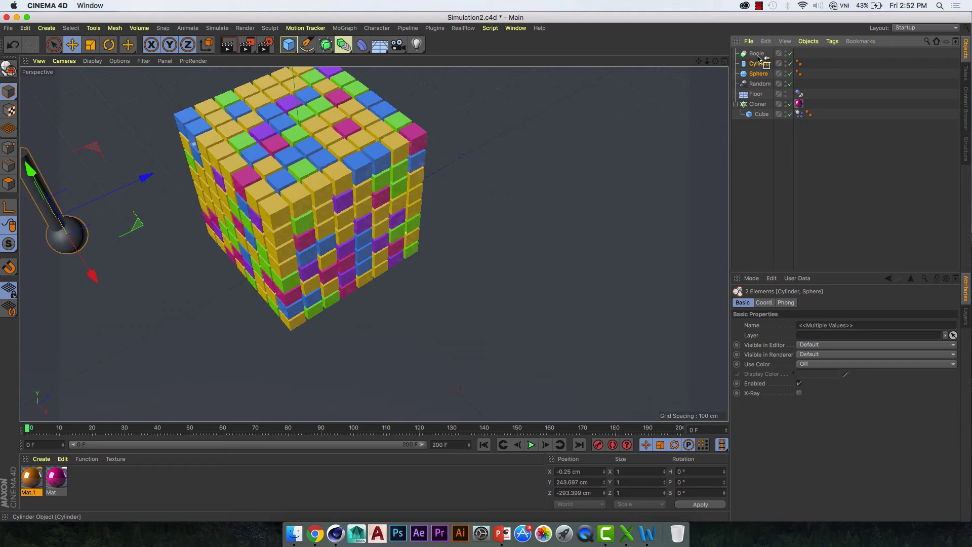
left_click_drag(754, 56, 757, 54)
left_click(757, 53)
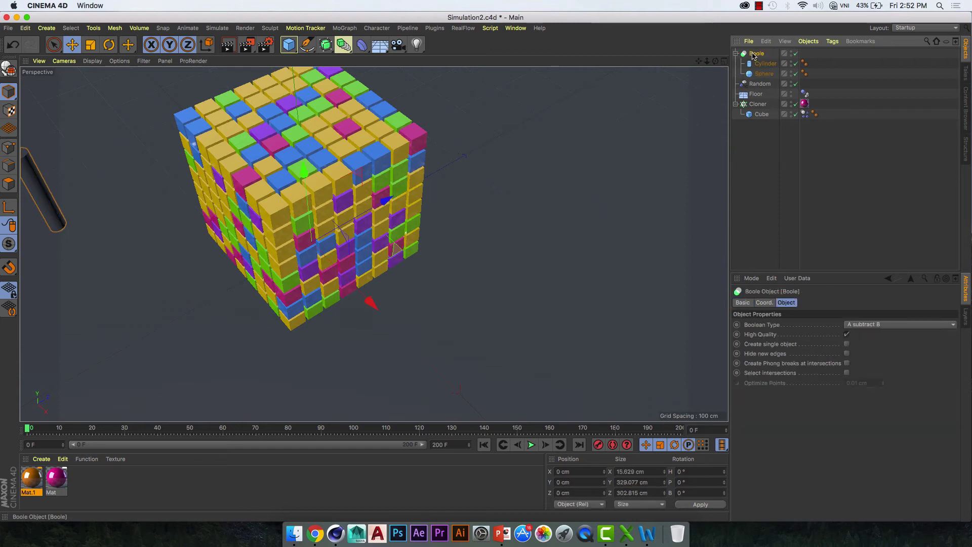
left_click(858, 327)
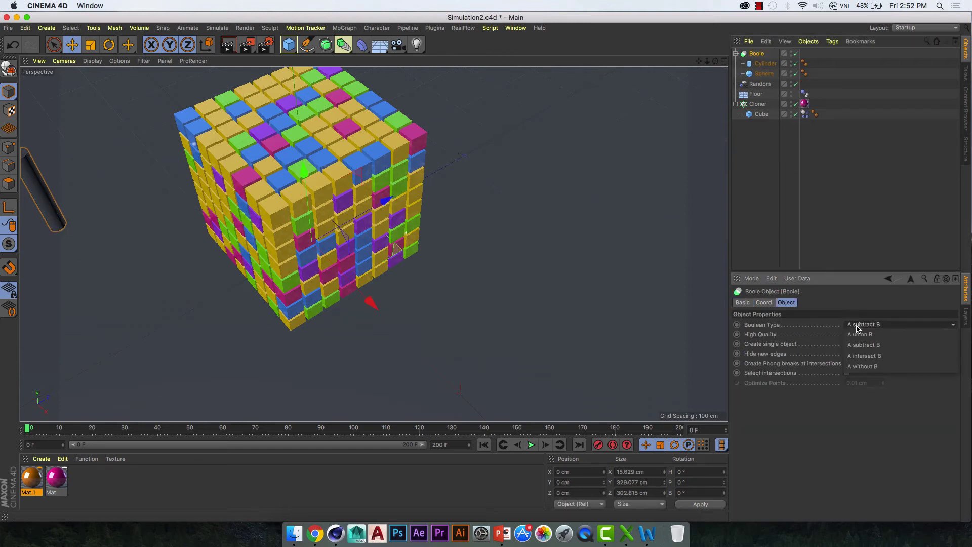
left_click(882, 335)
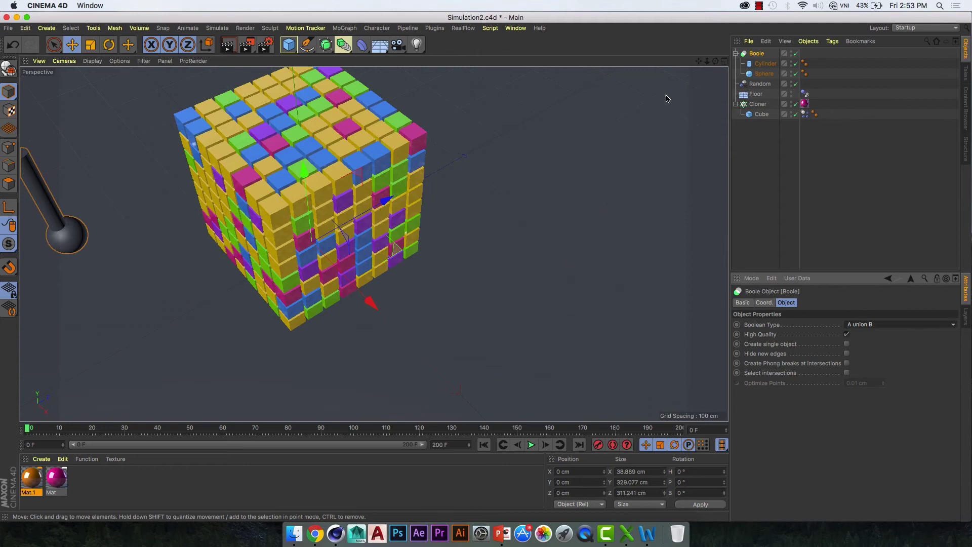
Convert the Boole into editable geometry with C.
left_click_drag(667, 99, 699, 101, "alt")
left_click(763, 74)
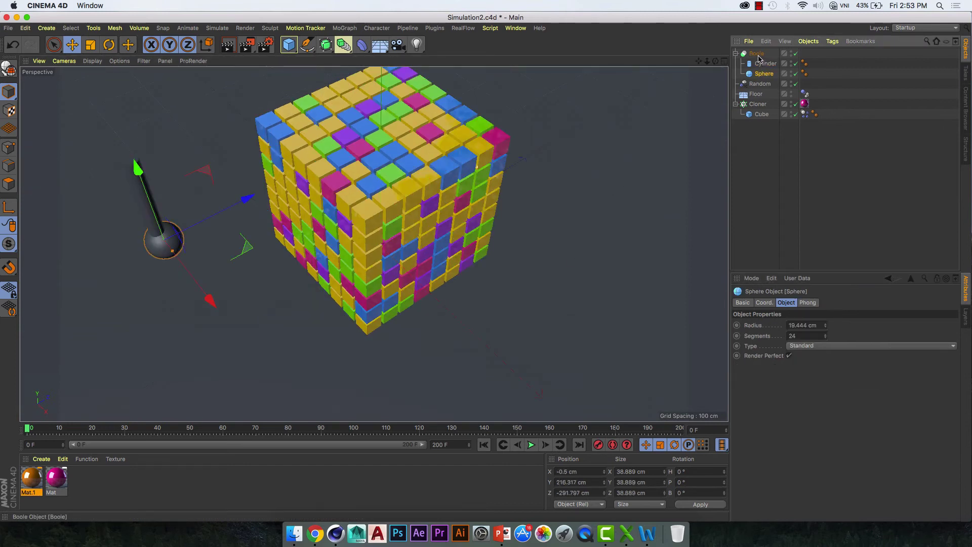
left_click(758, 55)
key("c")
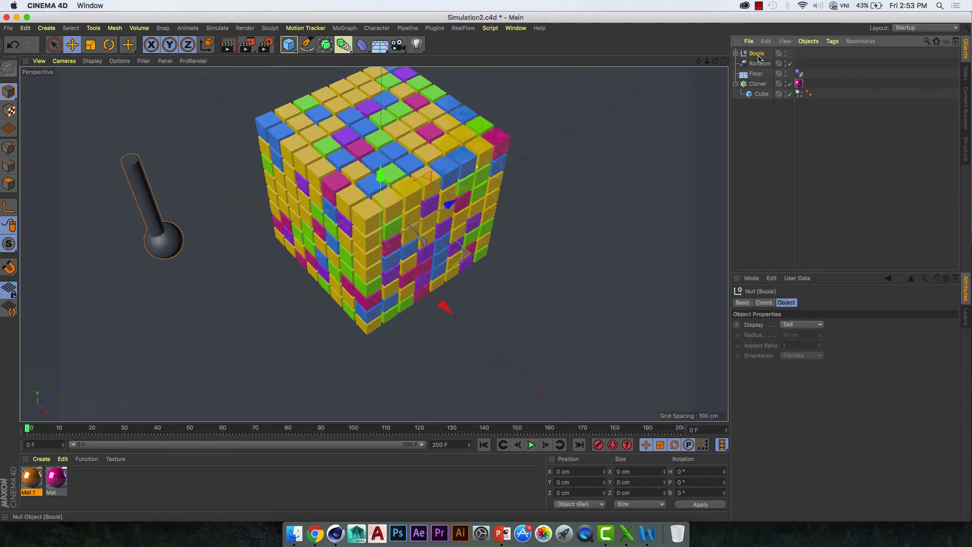
Connect the Boole, Cylinder and Sphere into one polygon object Boole.1 via Connect Objects + Delete.
left_click(735, 53)
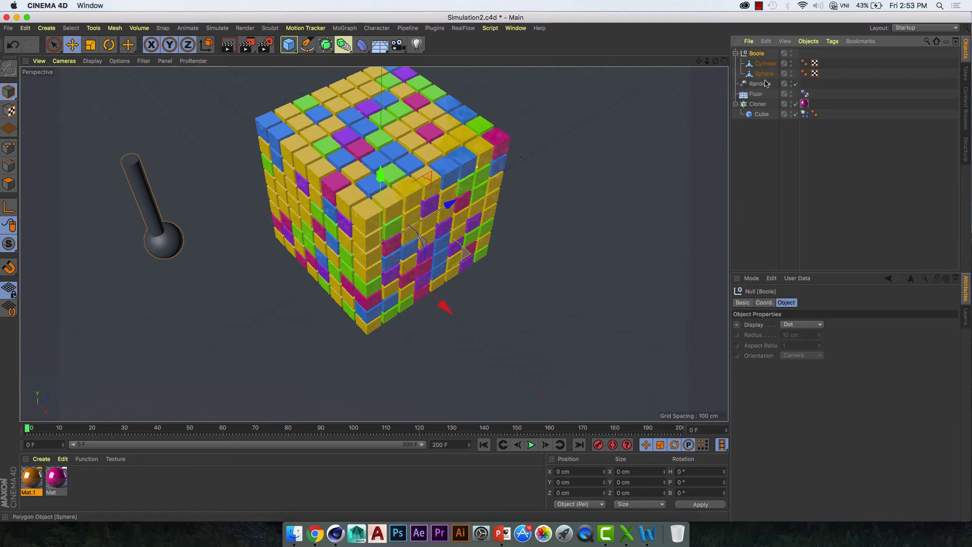
left_click(764, 75)
left_click(756, 54, "shift")
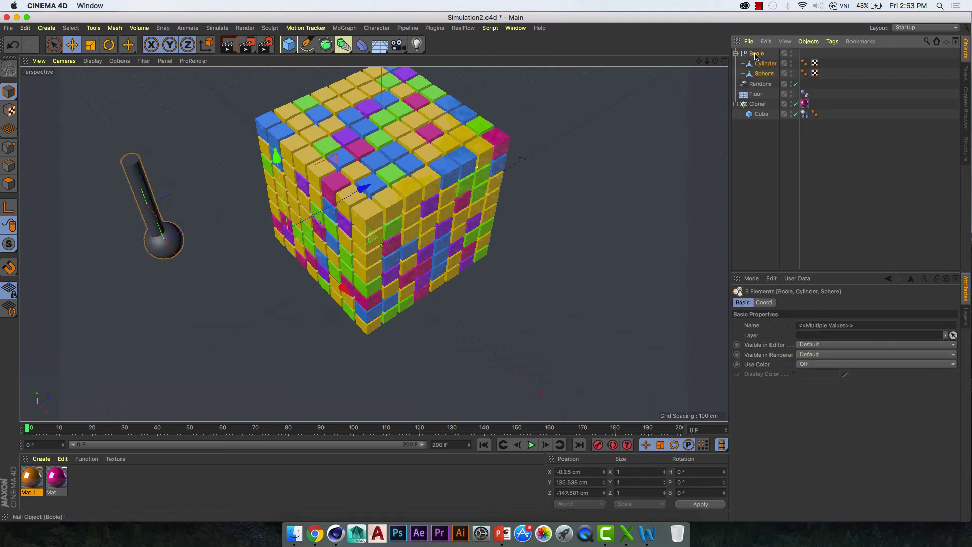
right_click(756, 55)
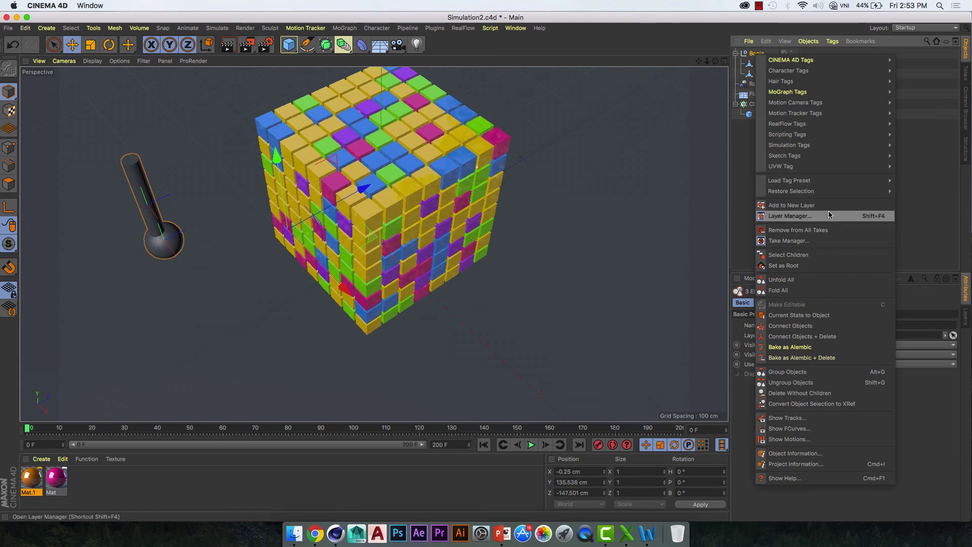
left_click(824, 338)
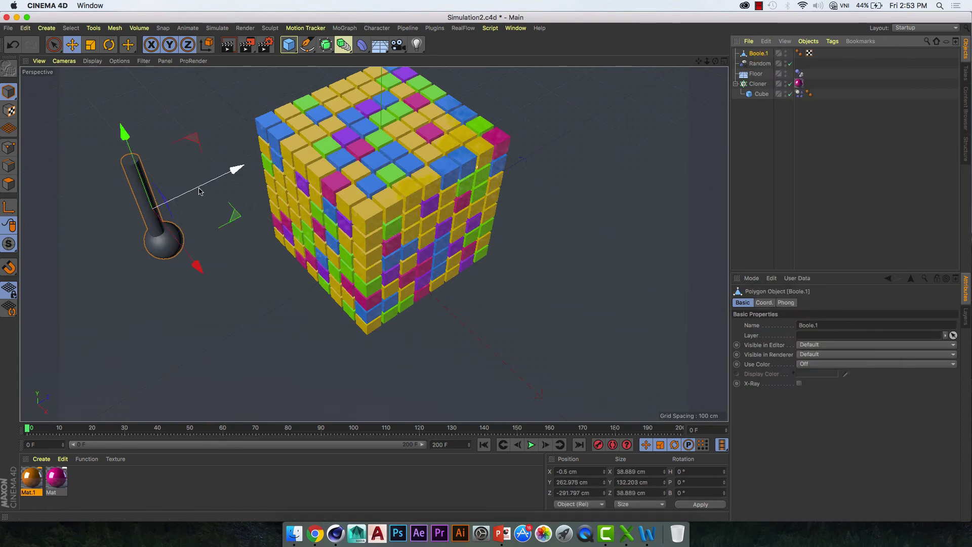
Try tilting the hammer to about 127°, then undo the rotation.
left_click(109, 44)
left_click_drag(174, 155, 213, 329)
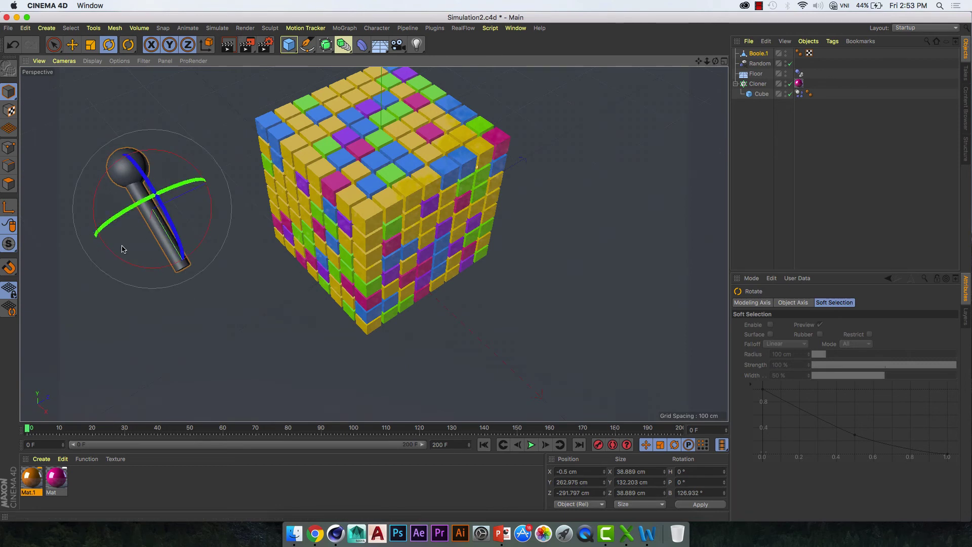
key("super+z")
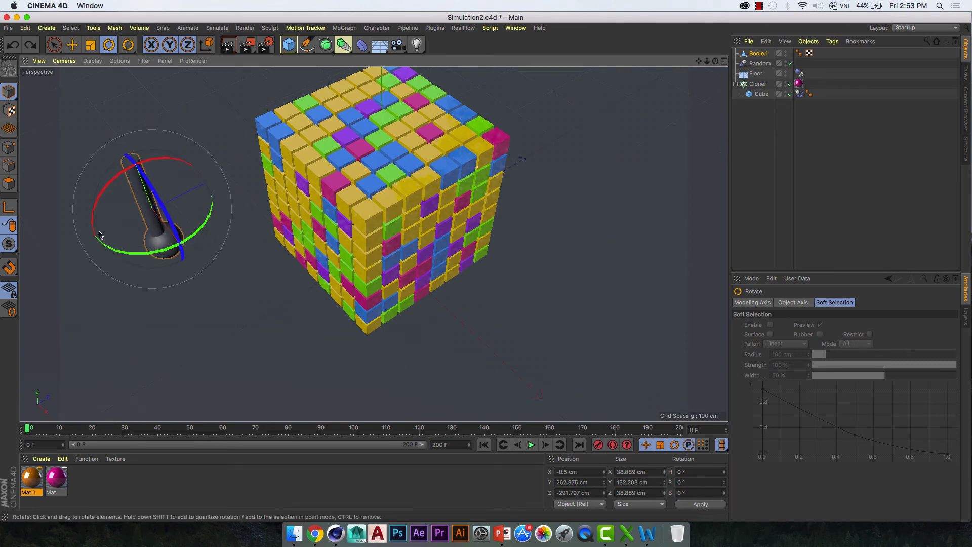
Raise the hammer's pivot axis up along Y in Axis mode.
left_click(6, 208)
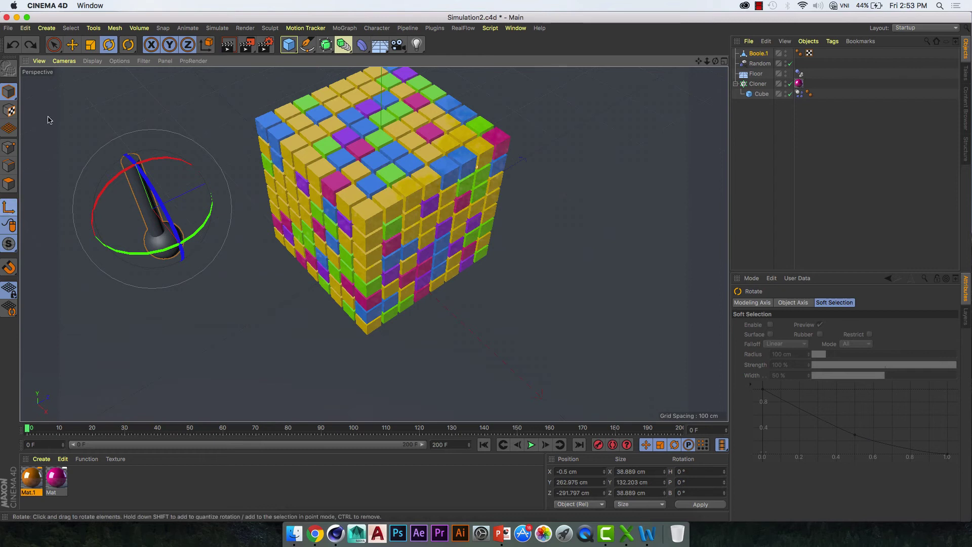
left_click(73, 44)
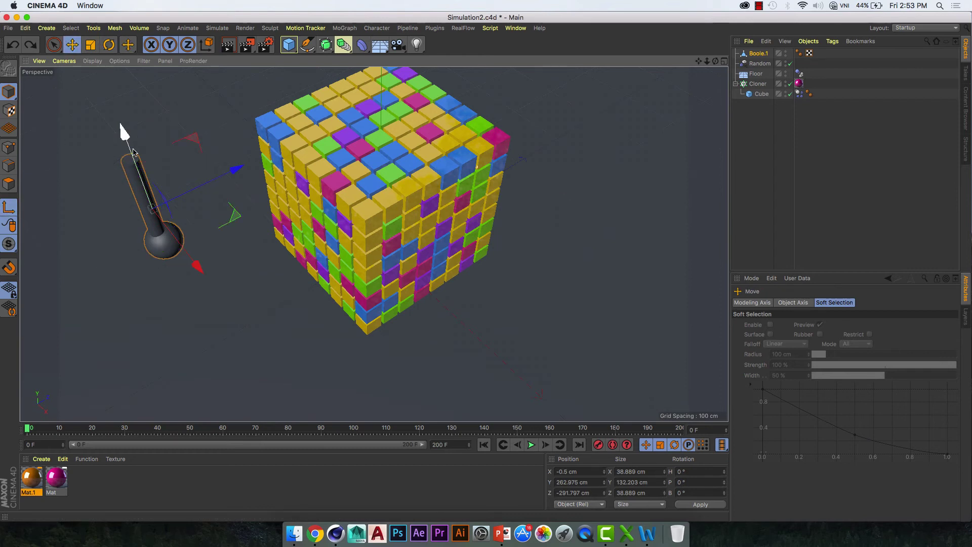
left_click_drag(122, 132, 111, 104)
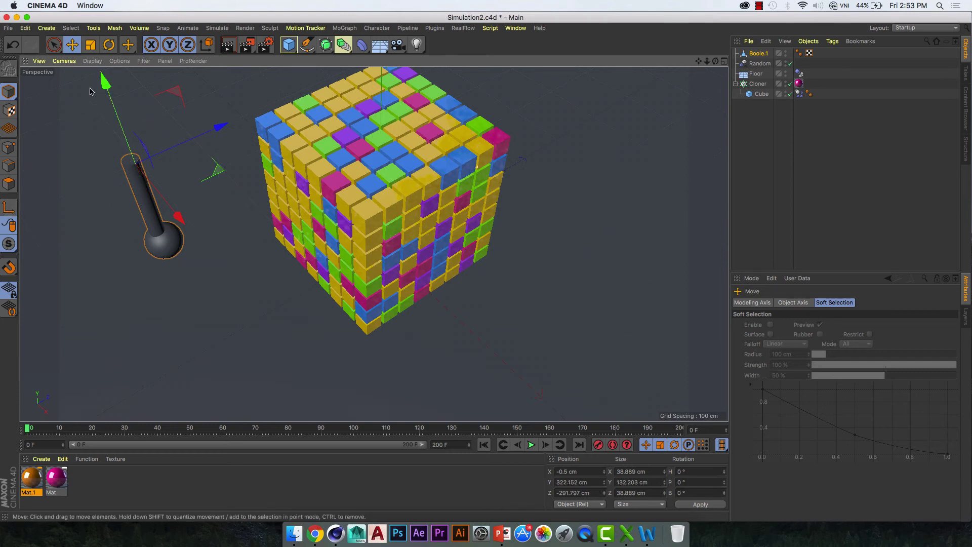
left_click(112, 44)
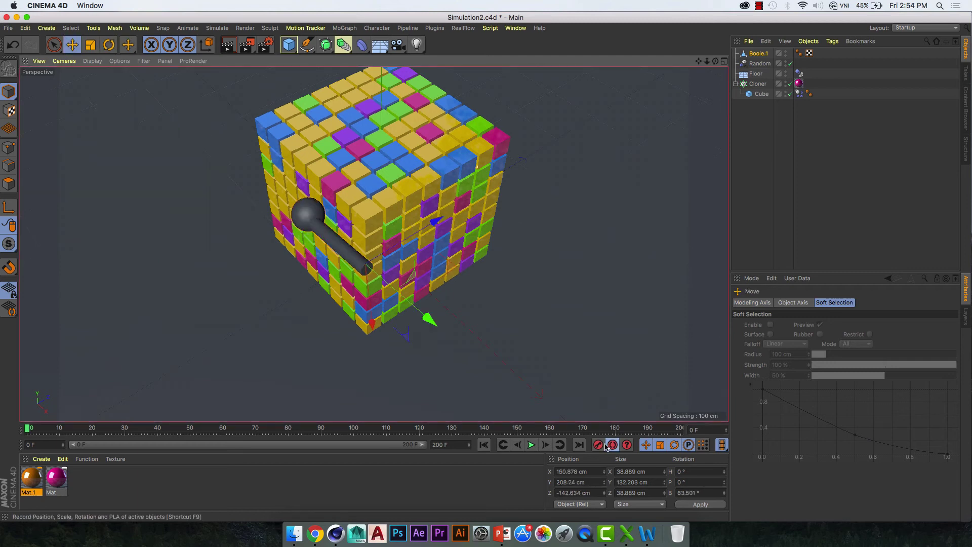
Keyframe the hammer's start angle at frame 0, then swing it into the cube at frame 40 (H -83.6°).
left_click(110, 49)
left_click_drag(341, 332, 263, 335)
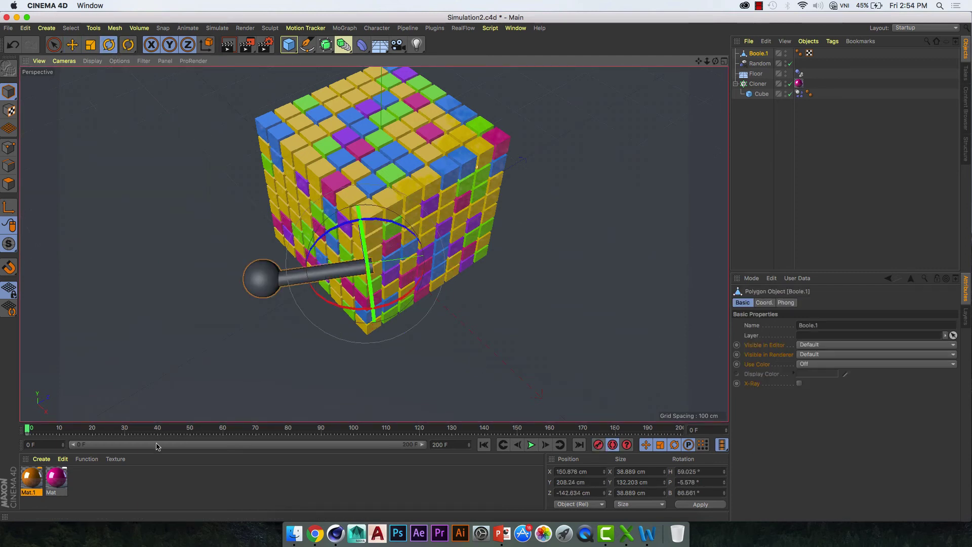
left_click_drag(29, 430, 159, 436)
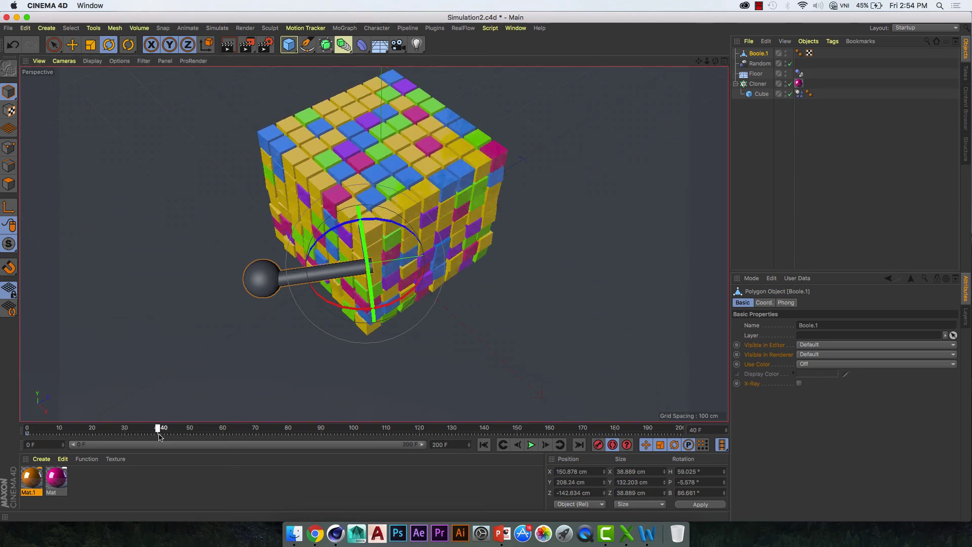
mouse_move(337, 307)
left_mouse_down()
mouse_move(255, 273)
mouse_move(333, 193)
left_mouse_up()
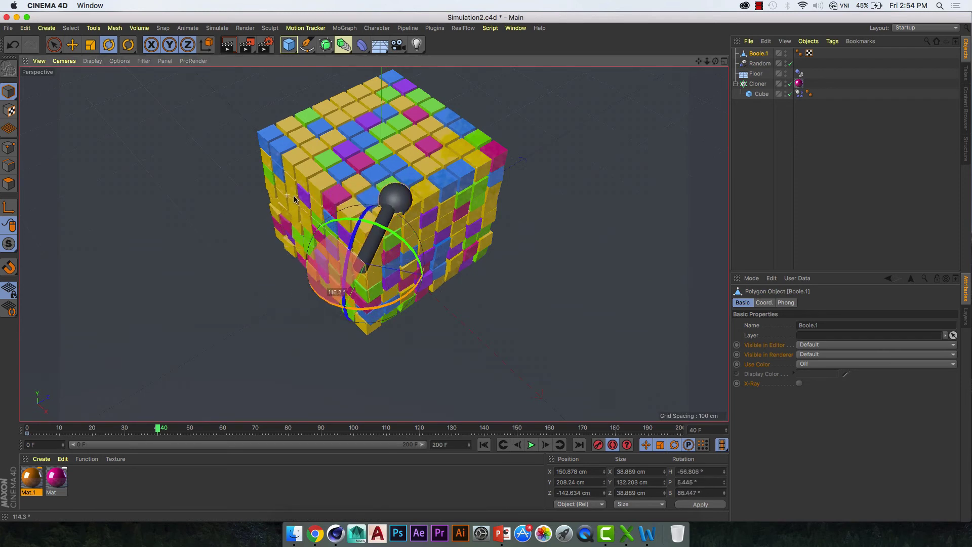
left_click_drag(334, 192, 346, 193)
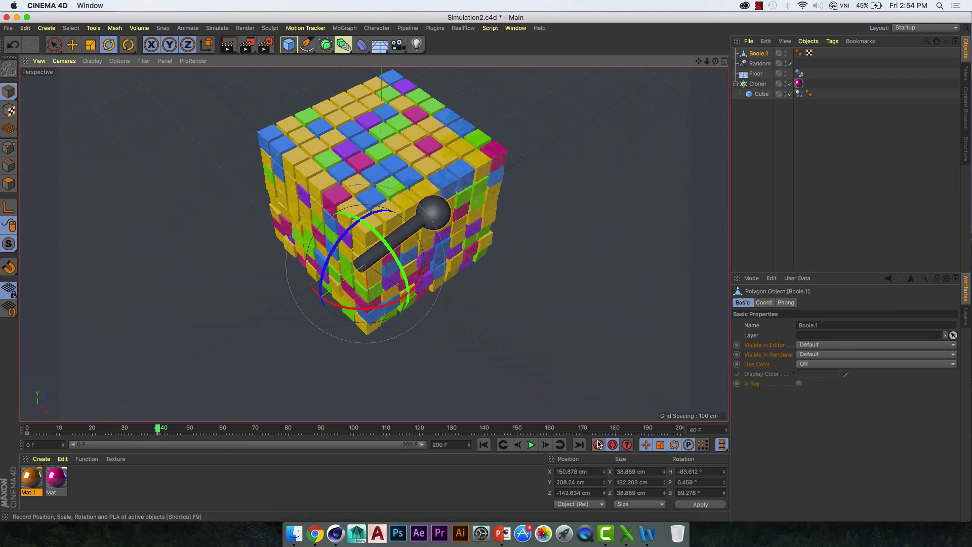
Turn off Autokey, return to frame 0, and orbit to show the cube on the floor.
left_click(613, 449)
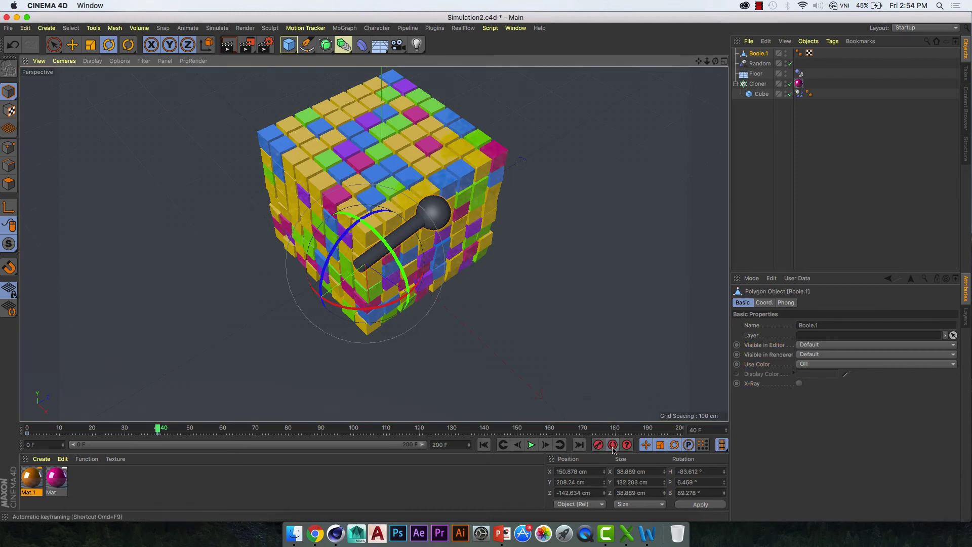
left_click(485, 445)
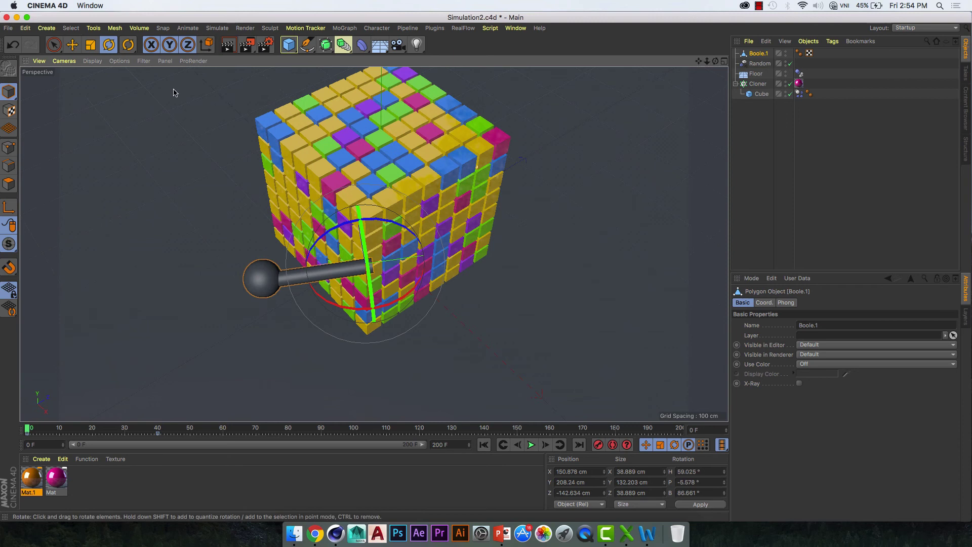
left_click(72, 45)
mouse_move(354, 203)
left_mouse_down()
mouse_move(374, 259)
mouse_move(350, 261)
left_mouse_up()
Preview the current hammer swing once, then rewind to frame 0.
left_click(483, 445)
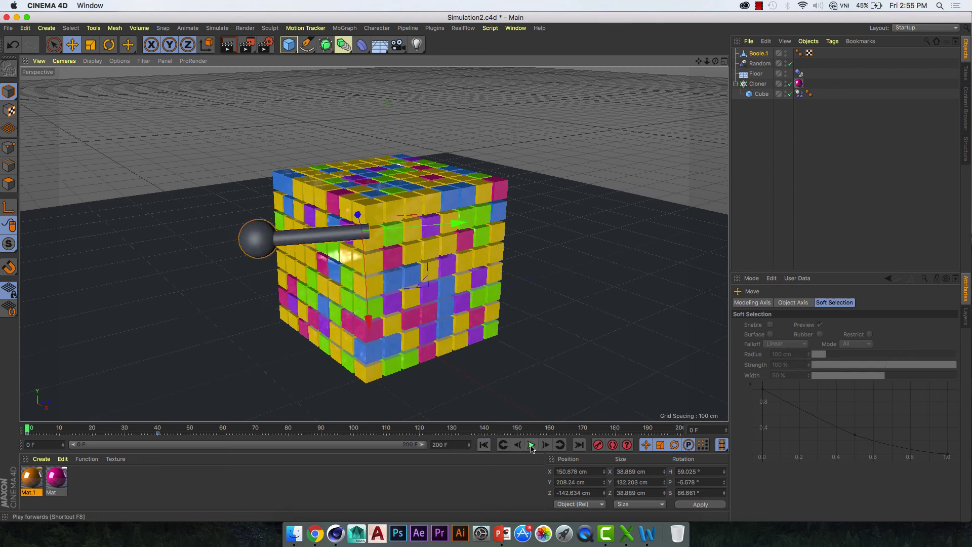
left_click(530, 445)
left_click(530, 445)
left_click(484, 445)
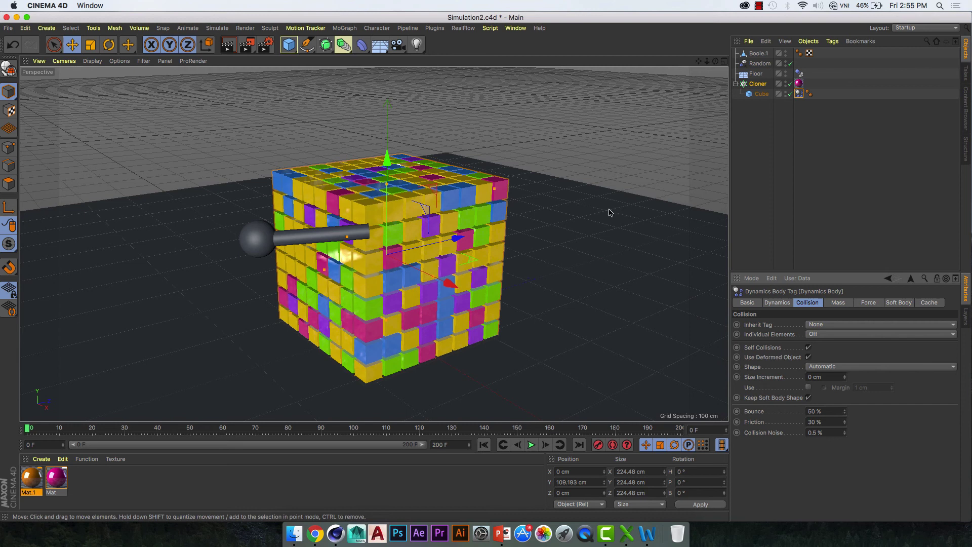
Lower Boole.1 to about Y 175.8 cm so it swings into the cube grid, then preview and rewind.
left_click(759, 54)
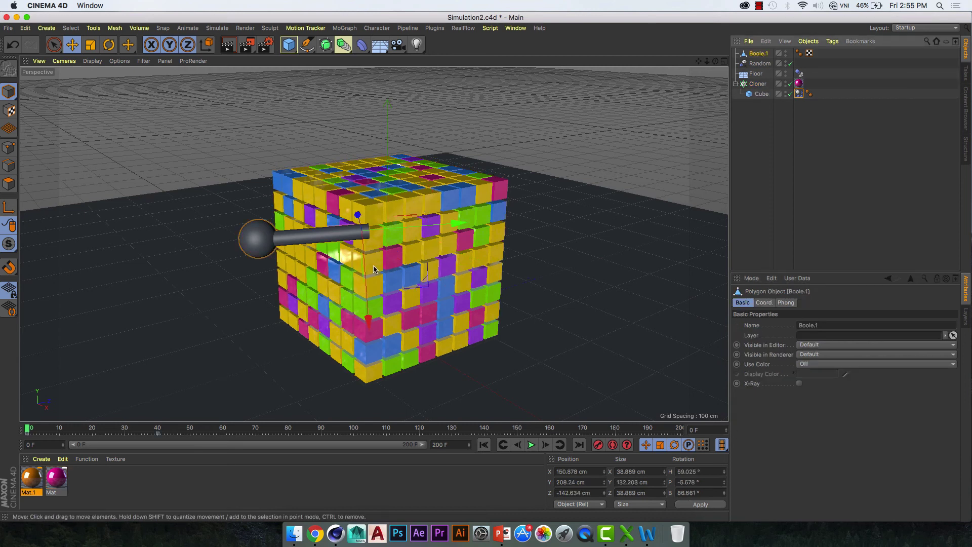
left_click_drag(367, 260, 371, 311)
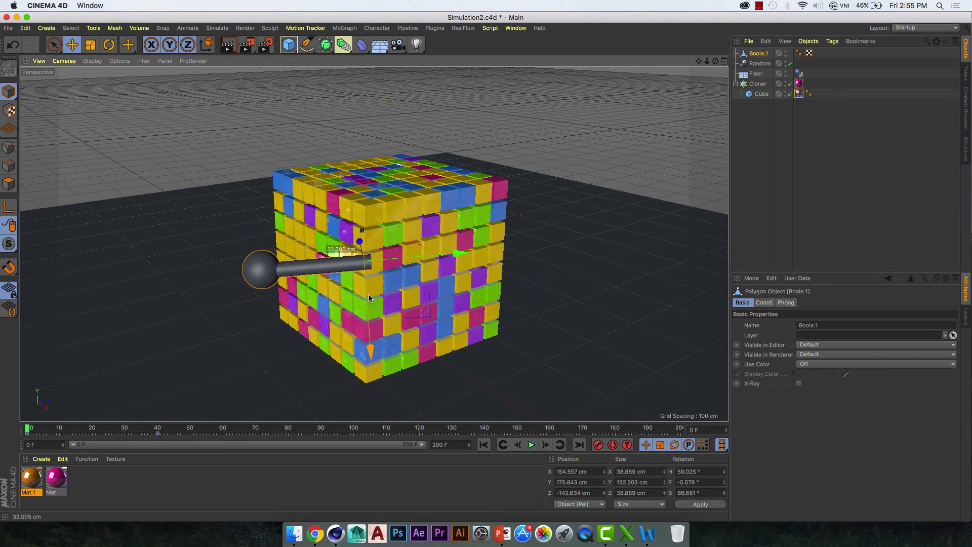
left_click(531, 445)
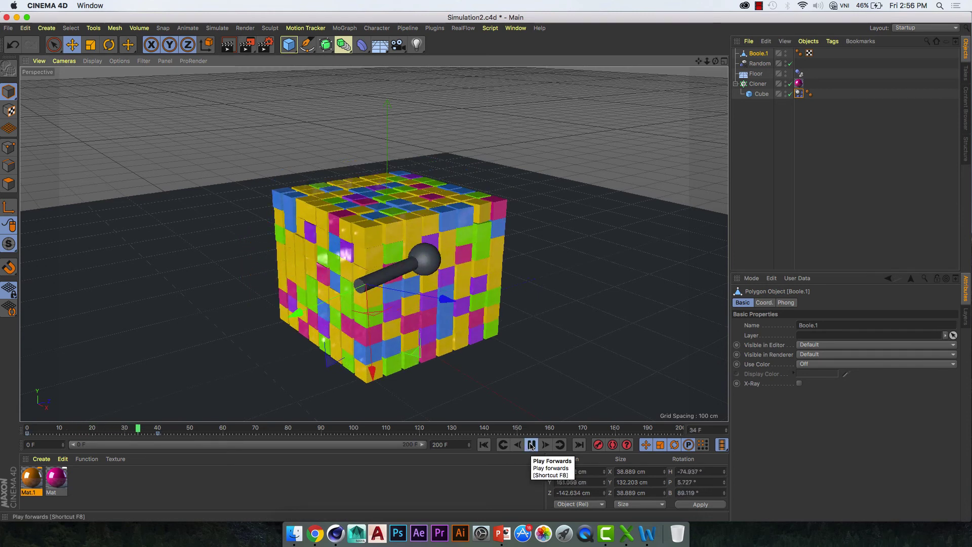
left_click(530, 445)
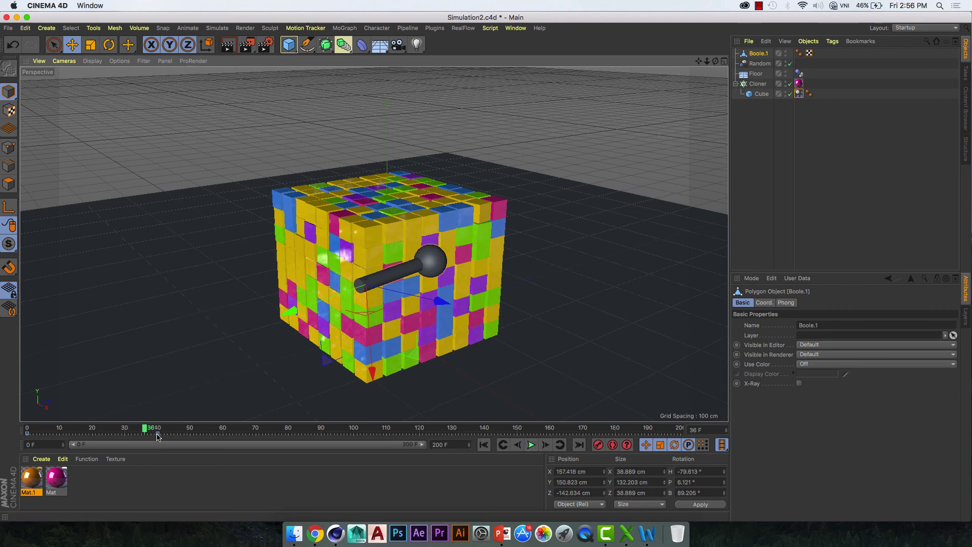
left_click(138, 434)
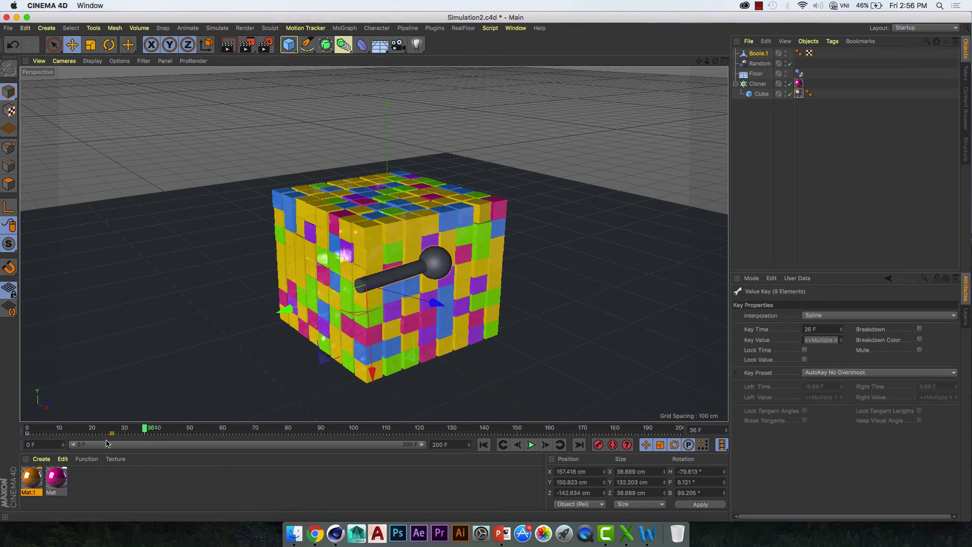
left_click(482, 445)
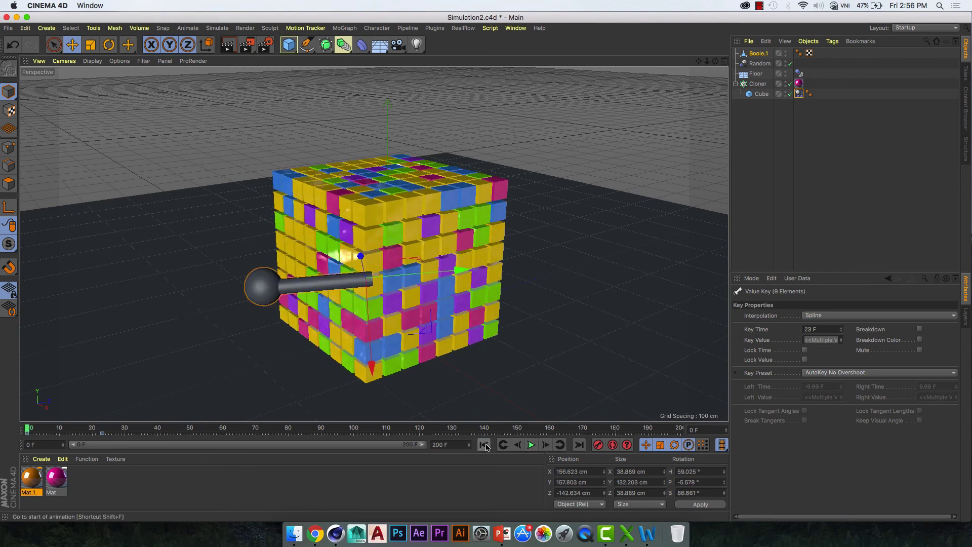
Add a Rigid Body simulation tag to Boole.1, test the collision and rewind.
right_click(763, 54)
mouse_move(795, 145)
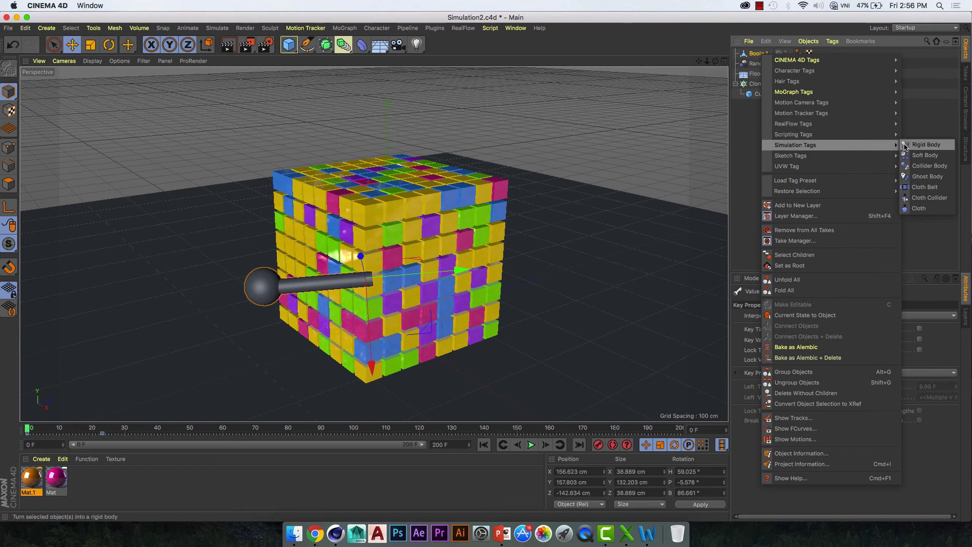
left_click(905, 147)
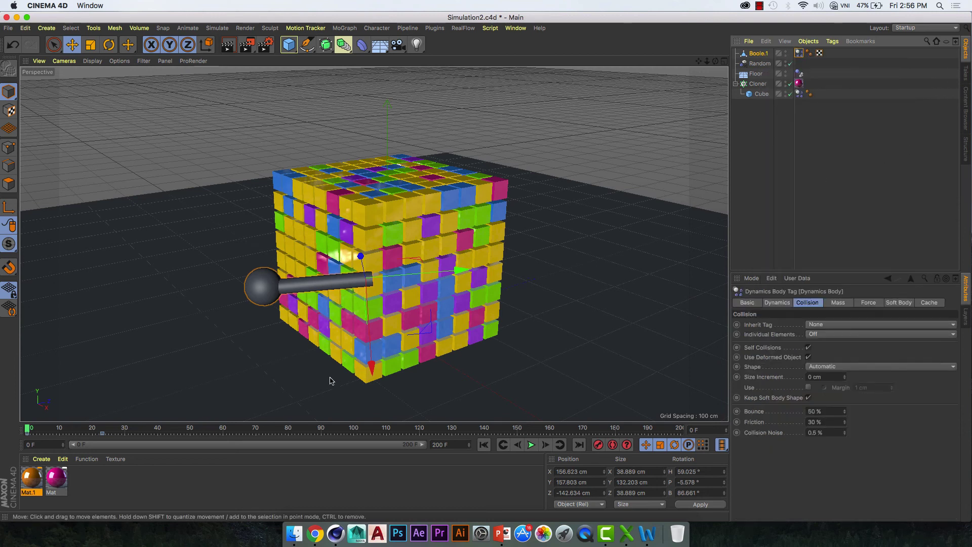
left_click(531, 445)
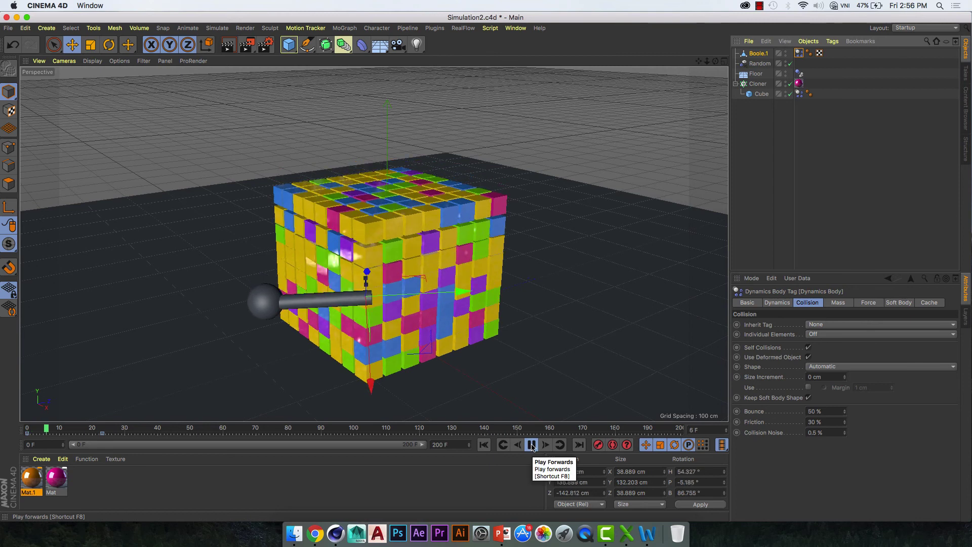
left_click(483, 445)
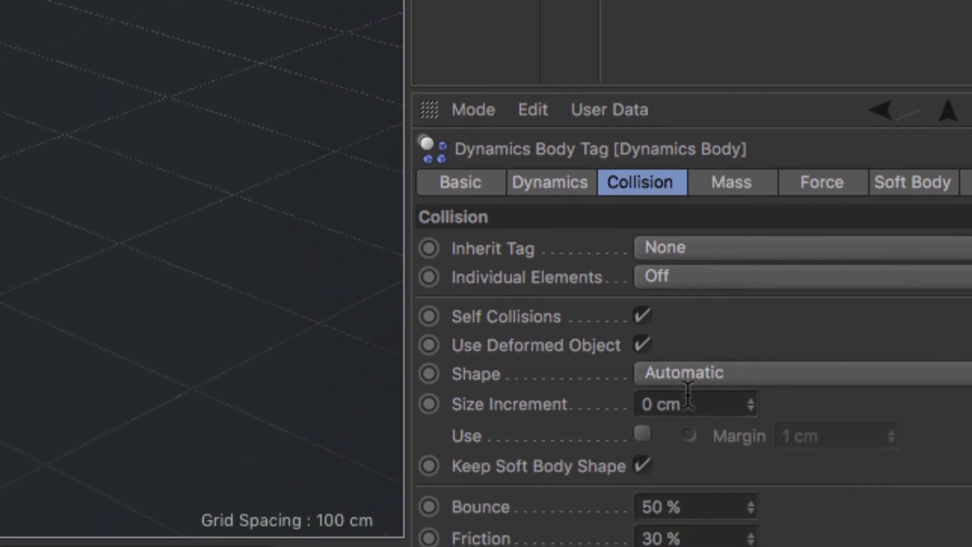
Set the hammer's Dynamics Body tag Dynamic option from On to Off.
left_click(707, 374)
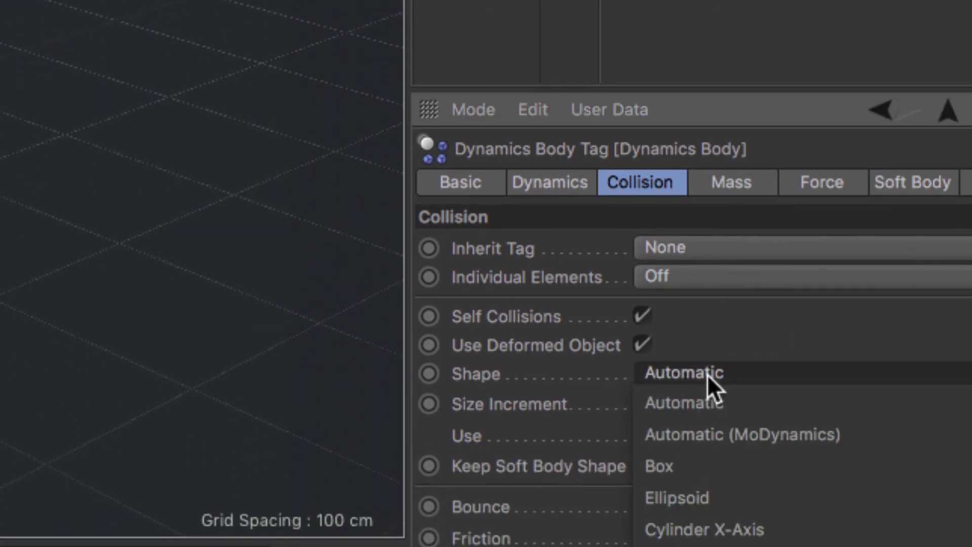
left_click(562, 185)
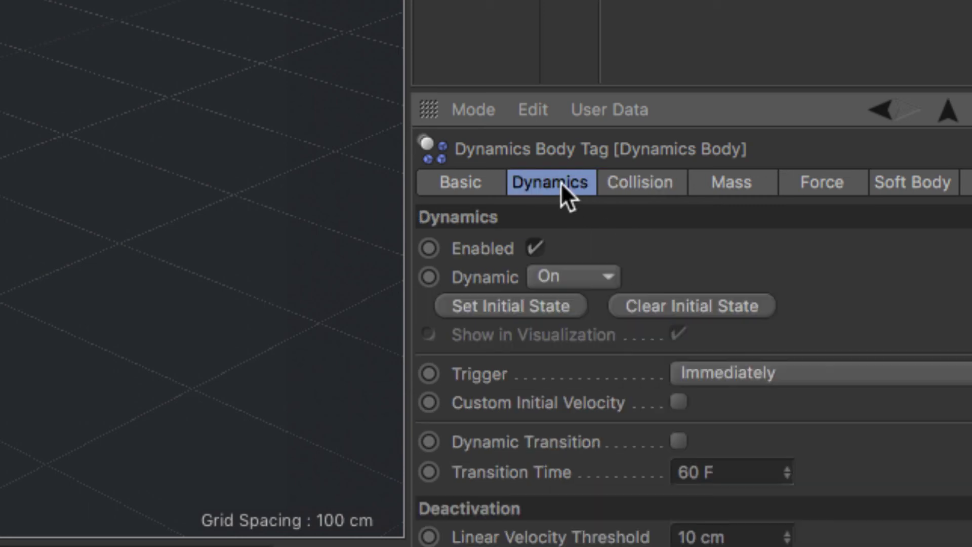
left_click(554, 278)
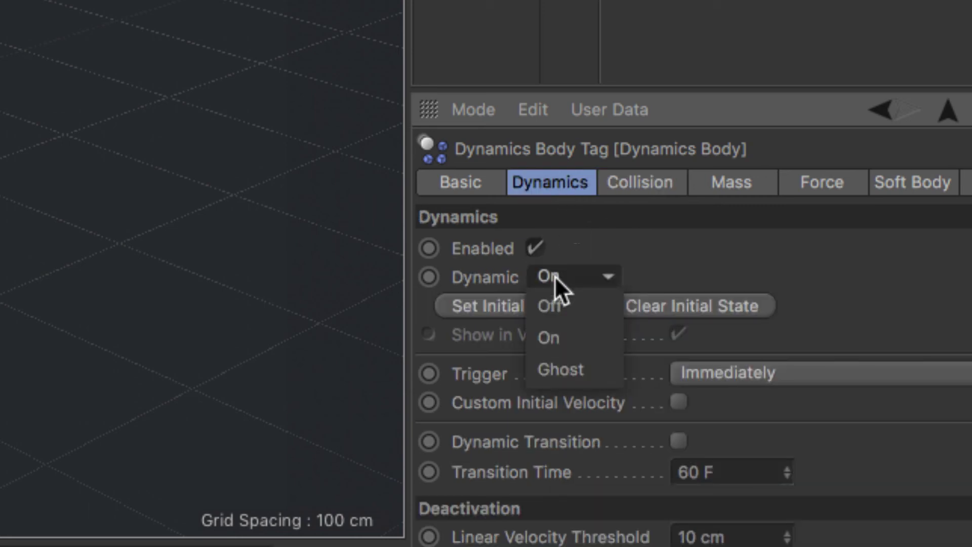
left_click(558, 306)
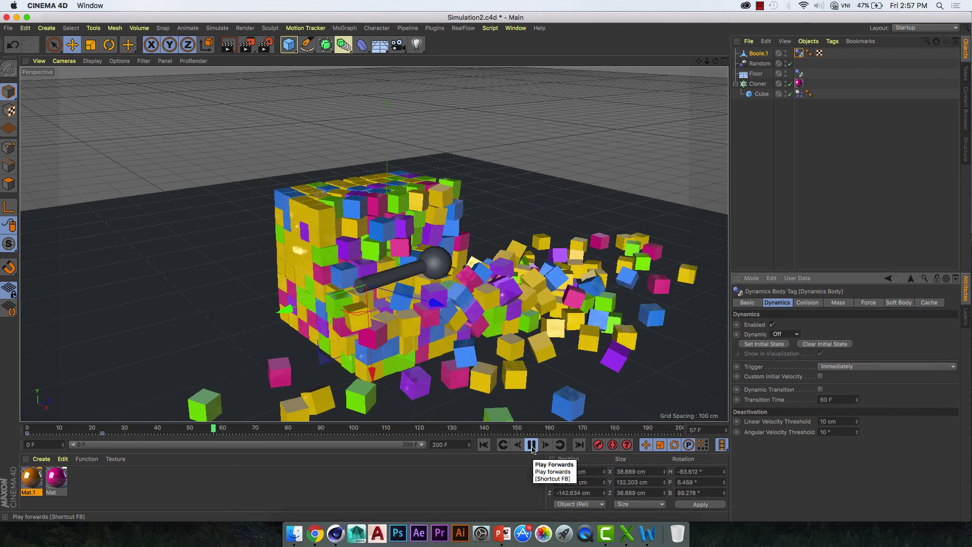
Stop, replay and reset the smash simulation to its starting frame.
left_click(532, 446)
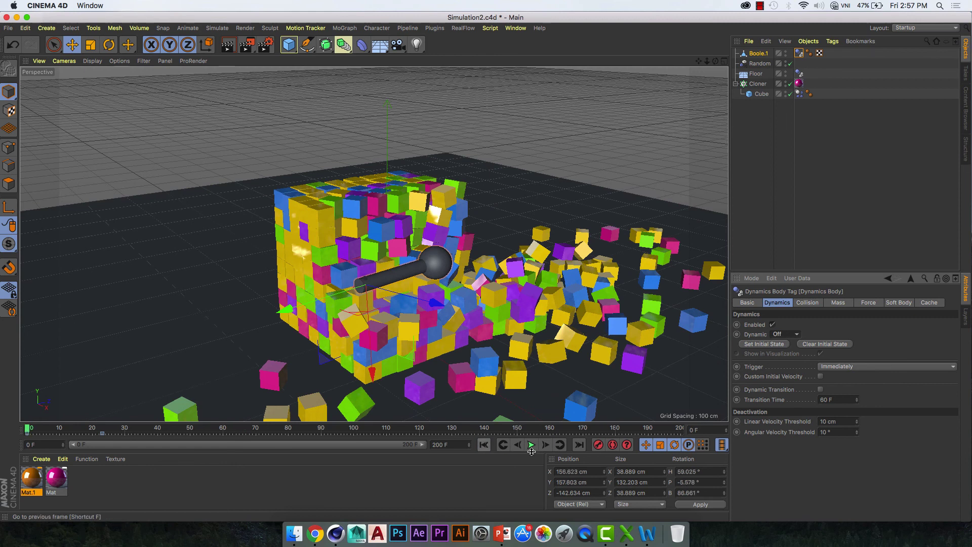
left_click(534, 448)
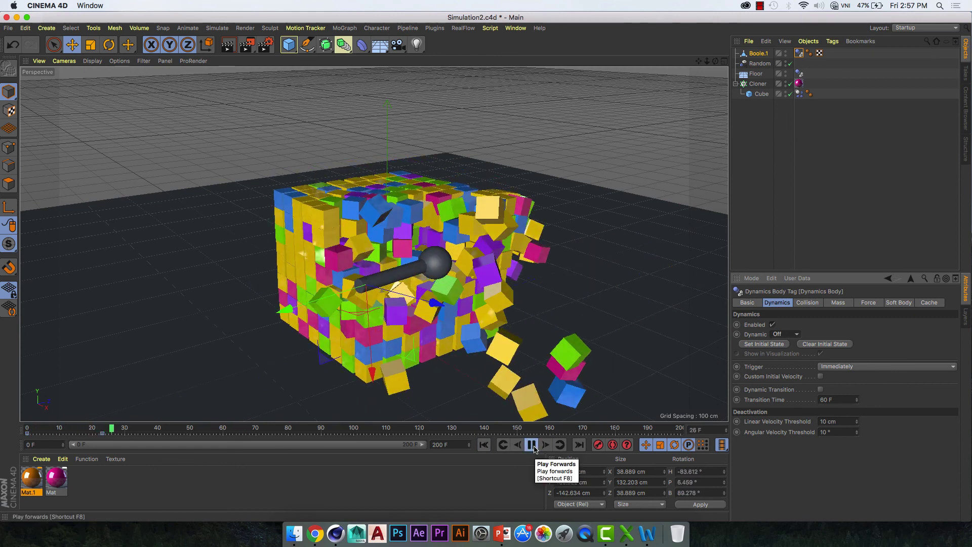
left_click(485, 445)
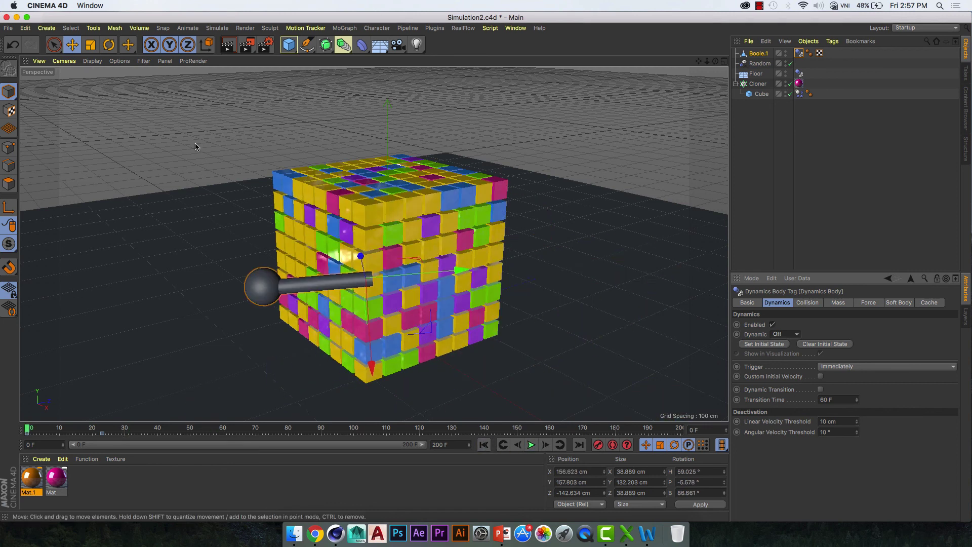
Scale Boole.1 up to 47.213 × 160.502 × 47.213 cm, then return to frame 0.
key("t")
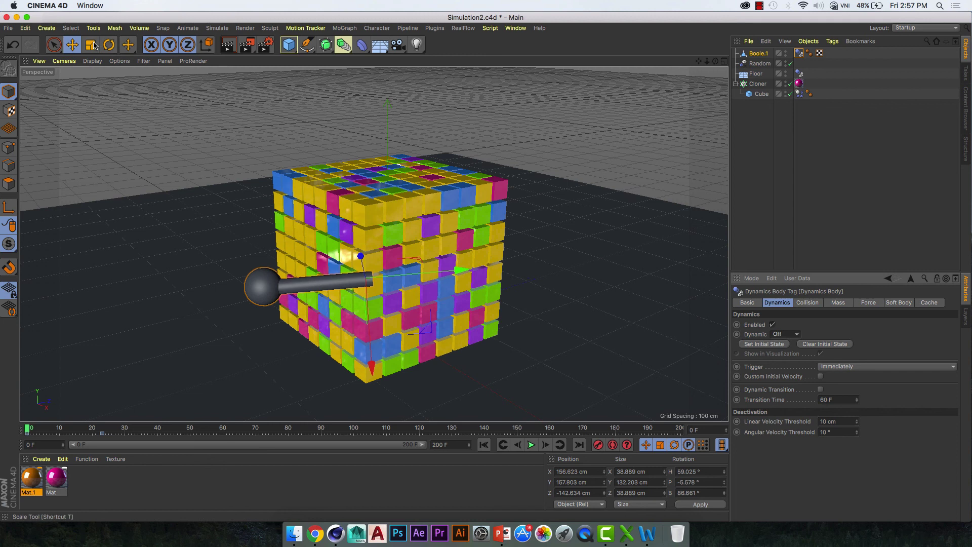
mouse_move(338, 306)
left_mouse_down()
mouse_move(282, 238)
mouse_move(330, 191)
left_mouse_up()
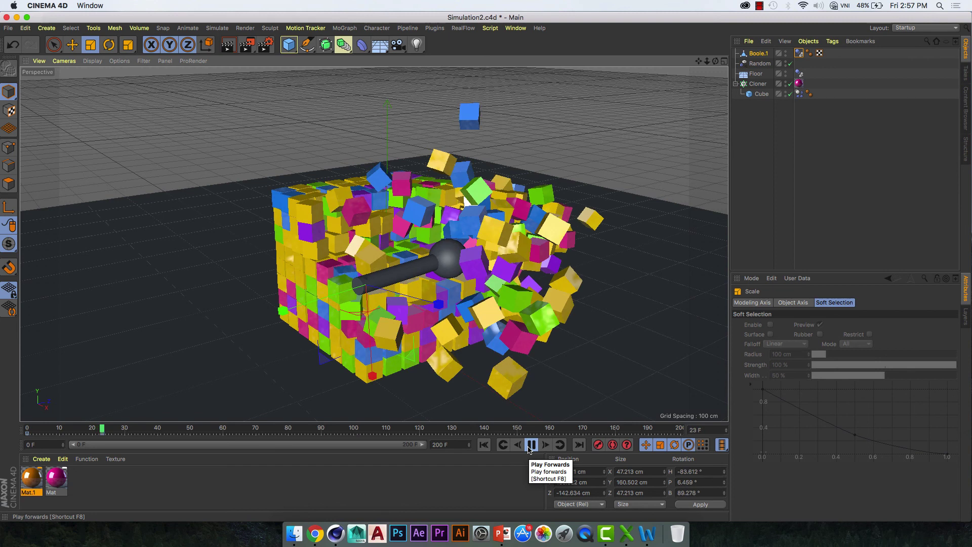
left_click(530, 448)
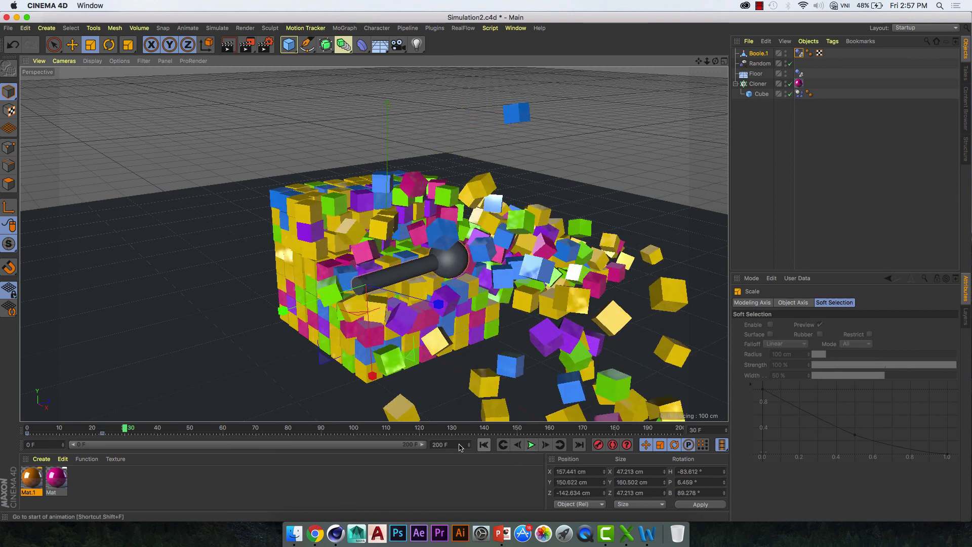
key("shift+f")
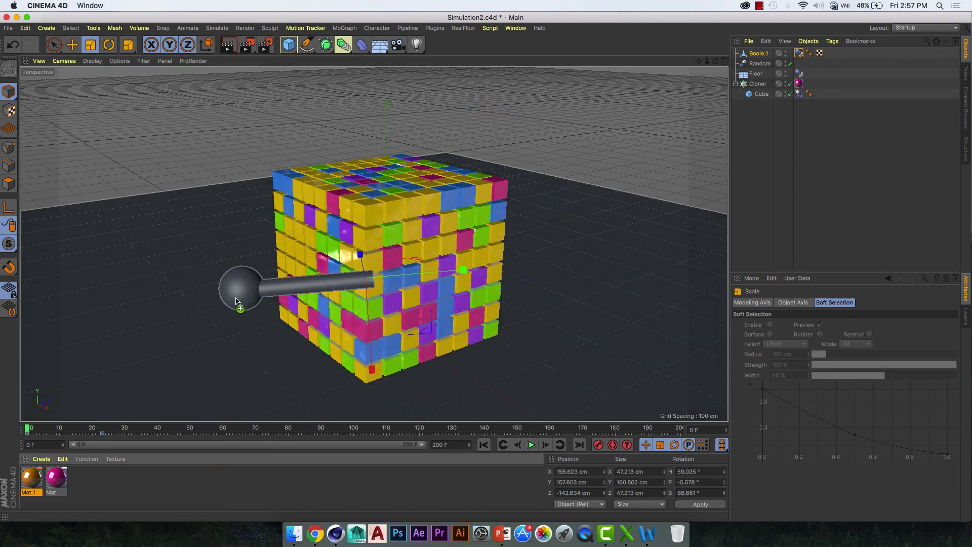
Apply the orange Mat.1 to Boole.1 and confirm its Dynamics Body stays Dynamic Off.
left_click_drag(41, 477, 240, 301)
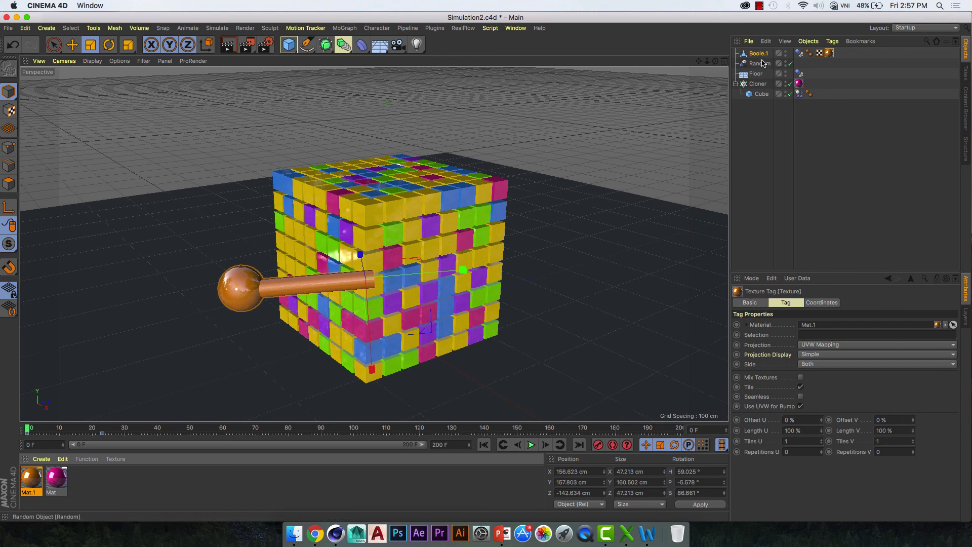
left_click(763, 53)
left_click(801, 54)
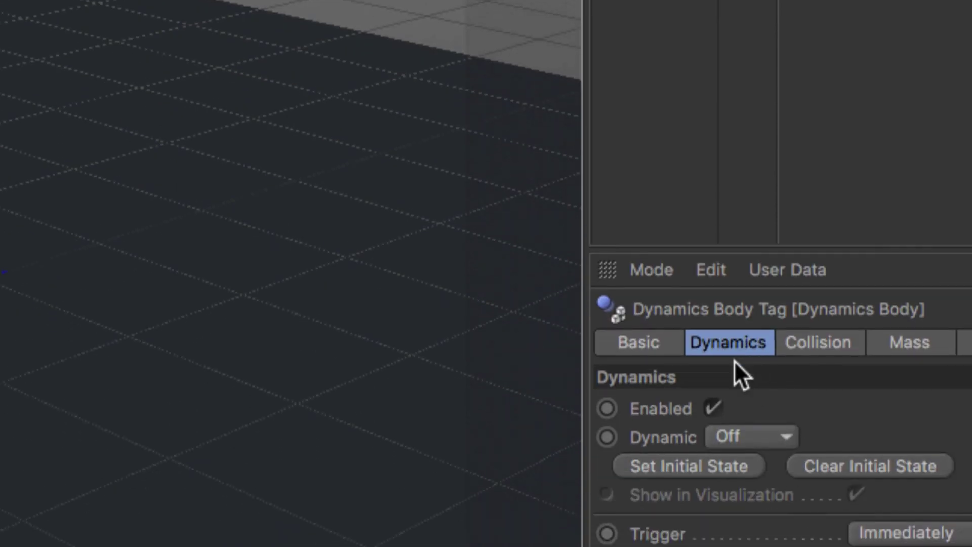
left_click(731, 437)
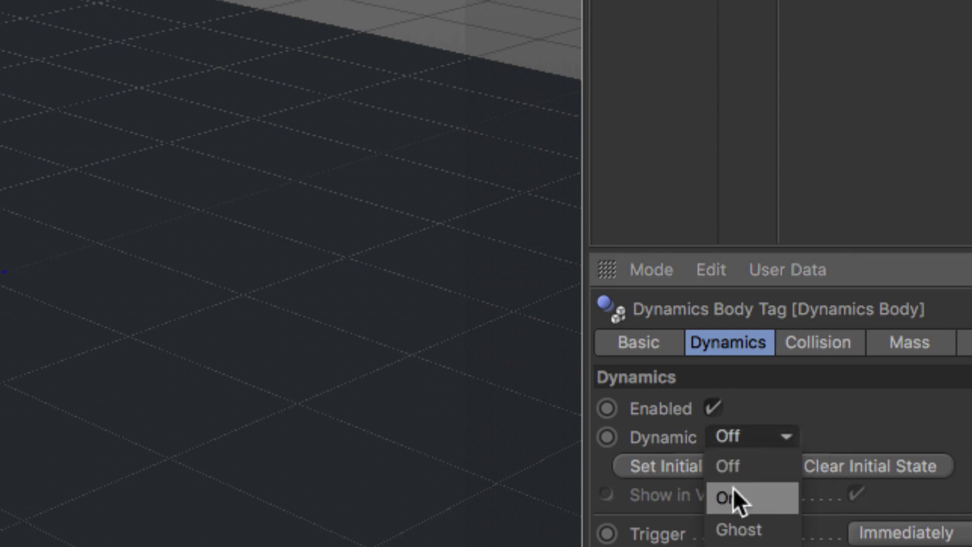
left_click(714, 333)
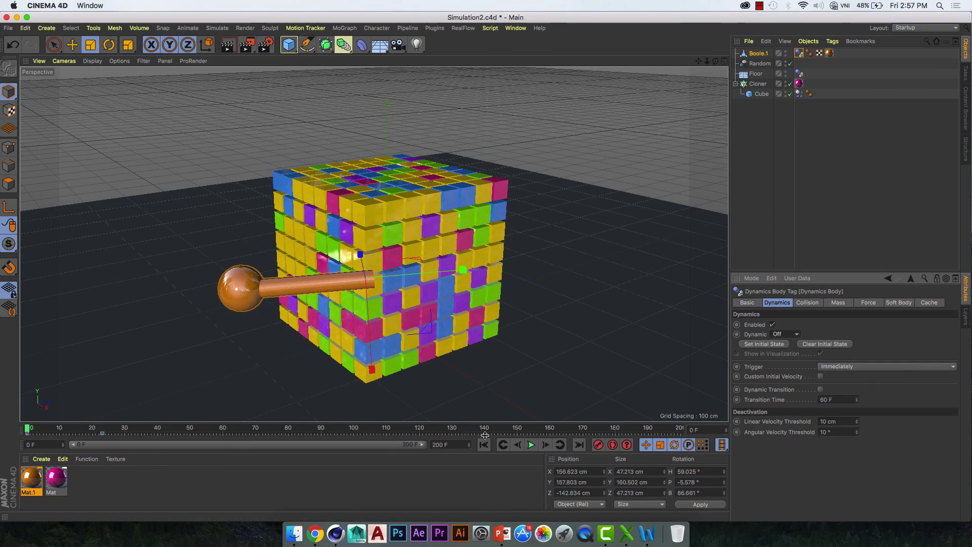
Play the timeline from frame 0 to watch the orange hammer scatter the cubes.
left_click(532, 445)
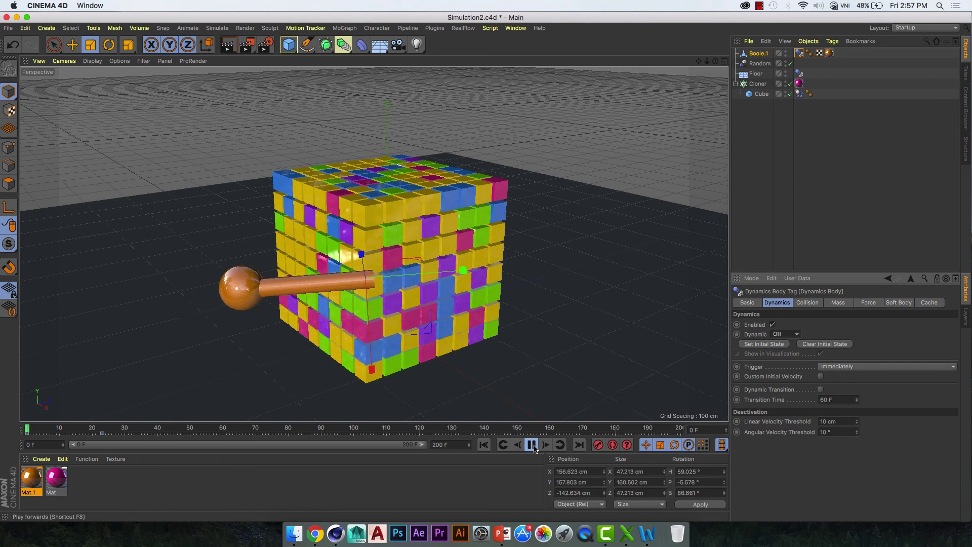